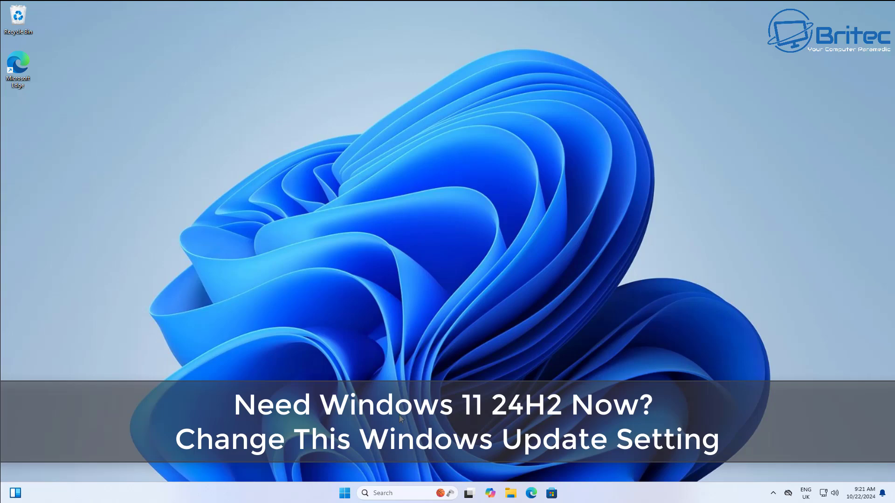
Check the installed Windows version with winver.
click(347, 493)
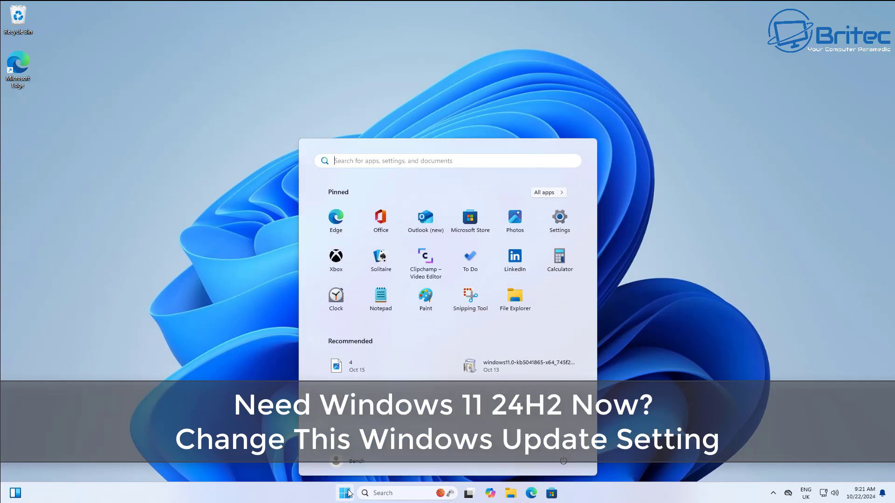
text(winver)
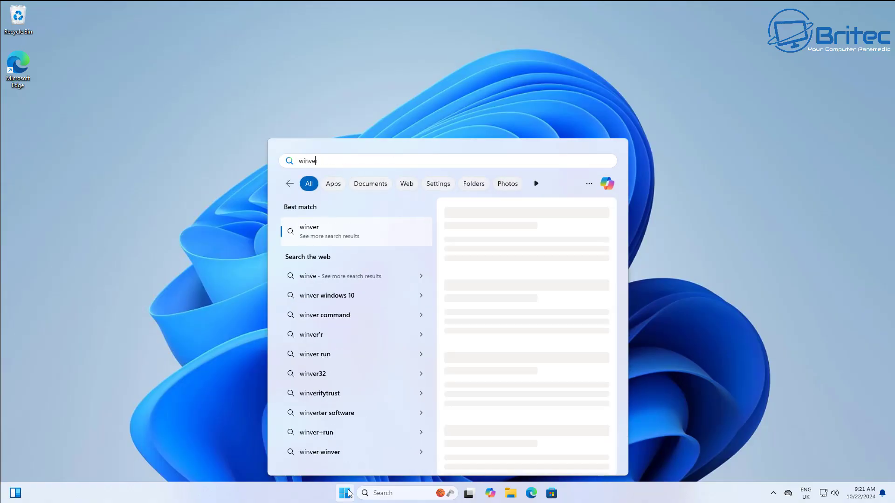
key(Return)
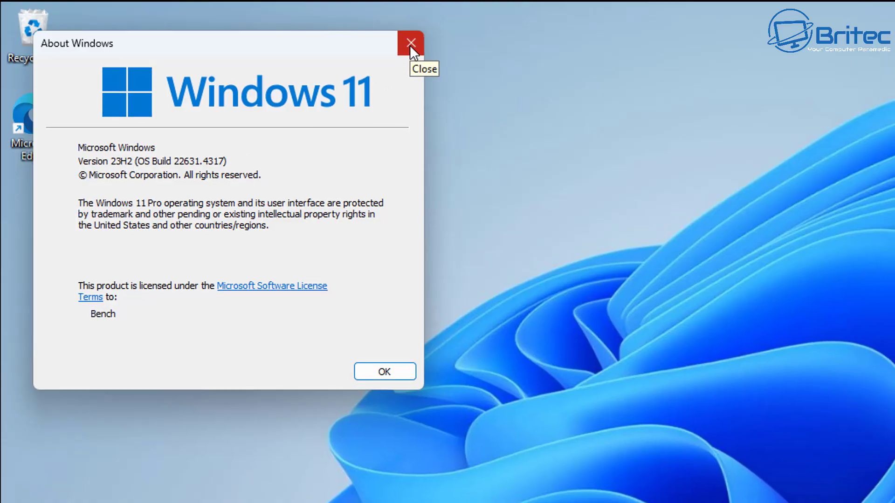
click(412, 47)
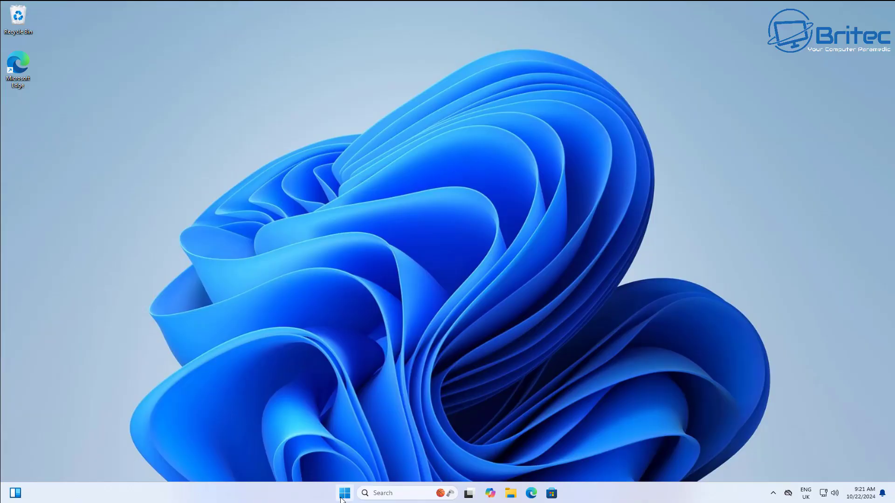
Turn on 'Get the latest updates as soon as they're available', check for updates, and restart.
click(341, 498)
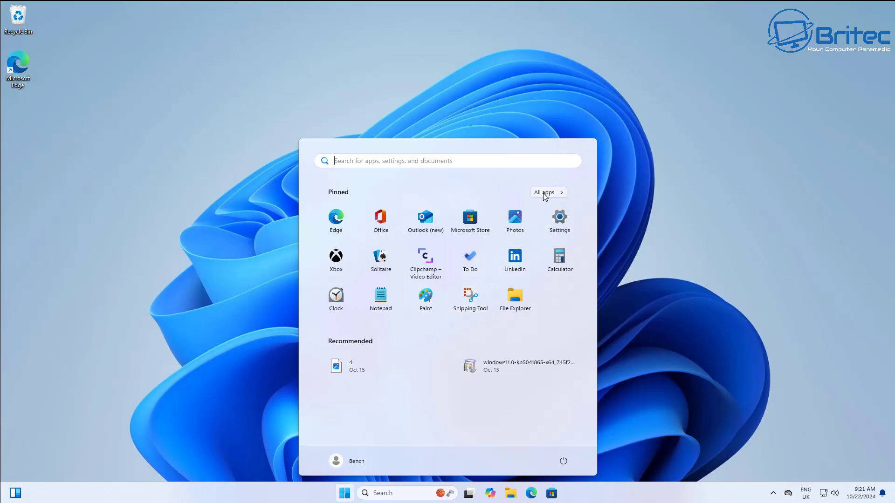
click(556, 211)
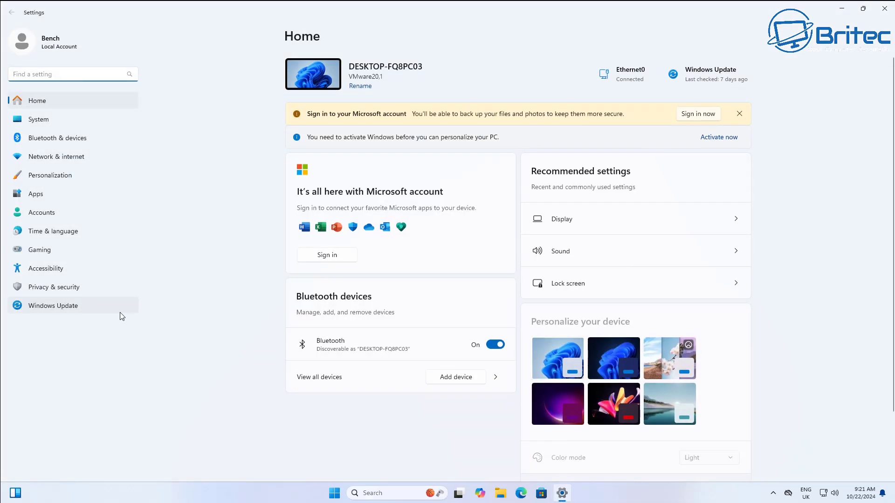
click(120, 307)
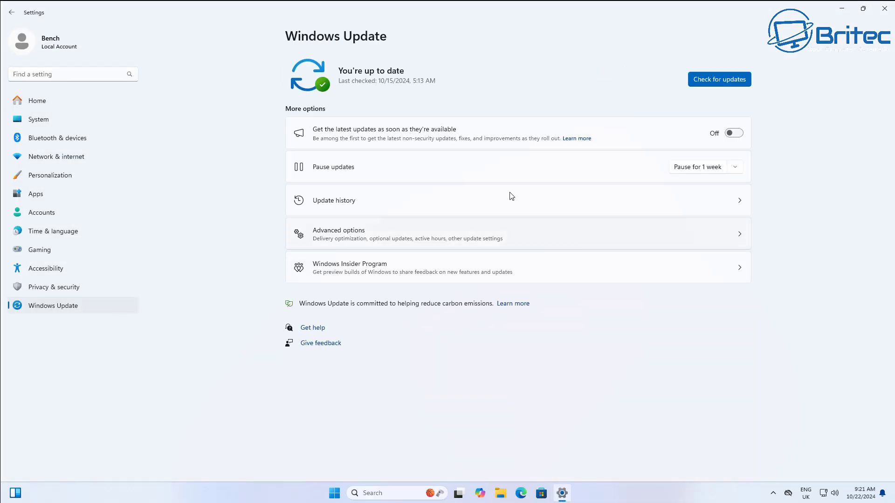
click(734, 133)
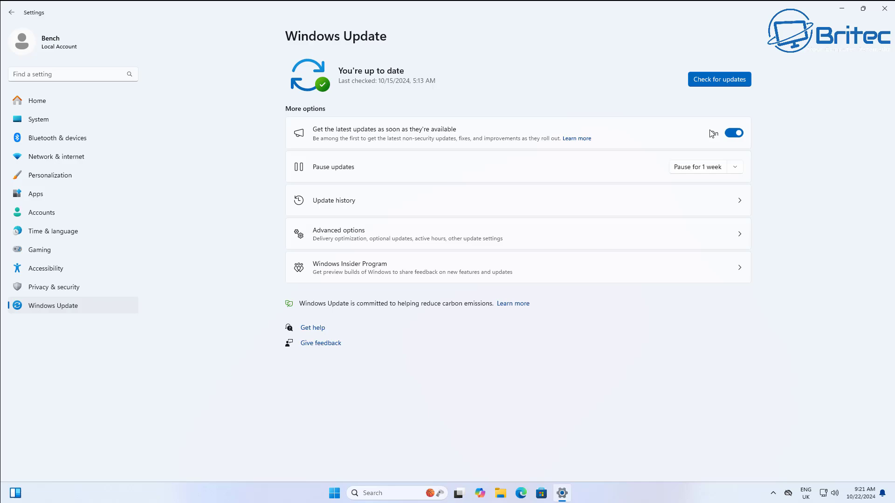
click(718, 80)
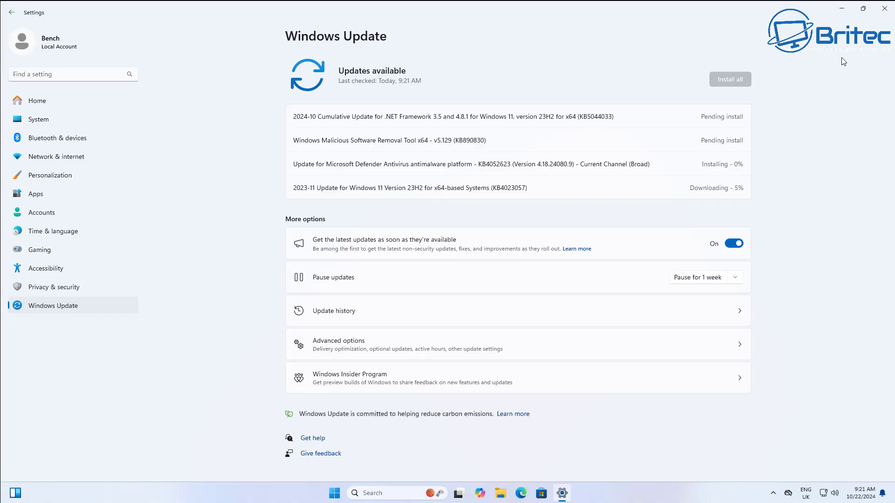
mouse_move(863, 9)
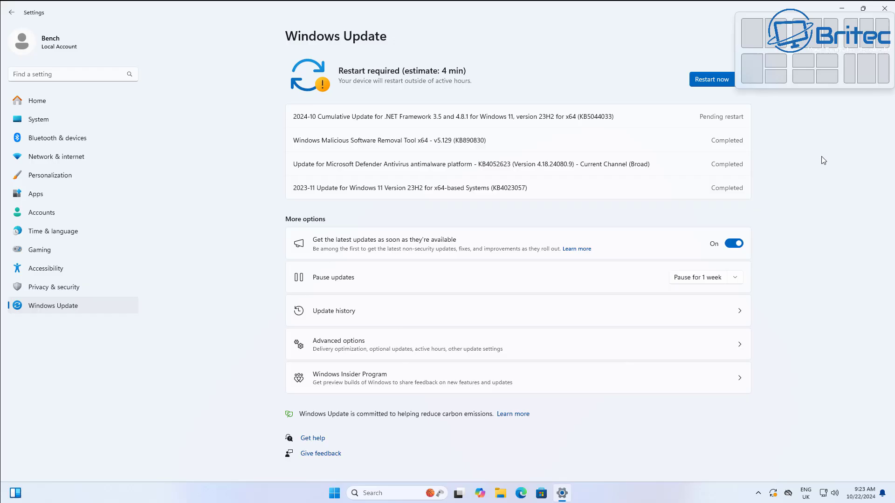
click(712, 80)
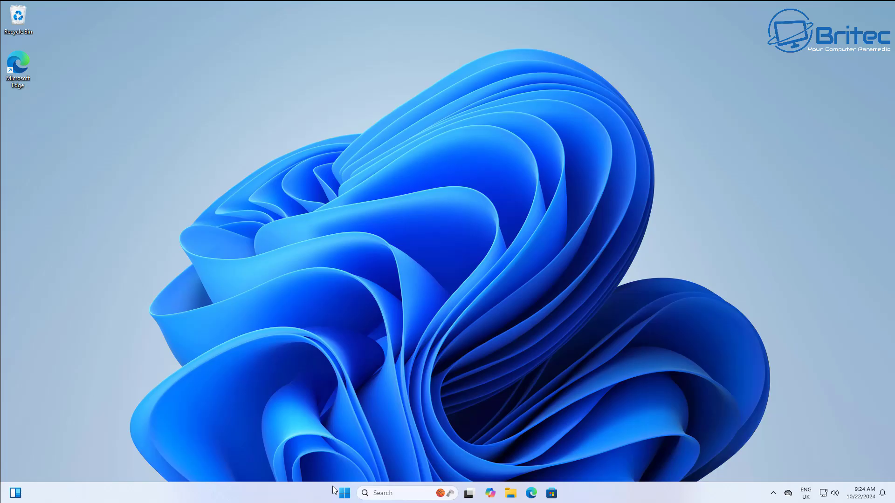
click(345, 493)
click(558, 221)
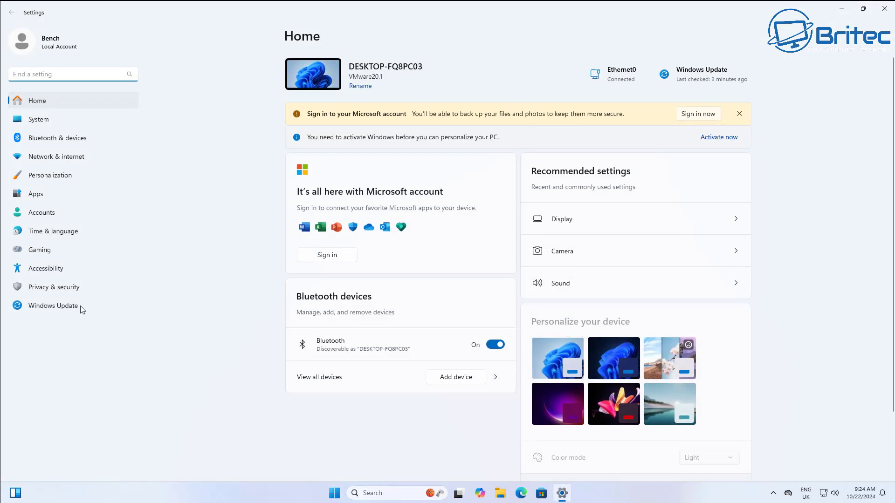
click(82, 308)
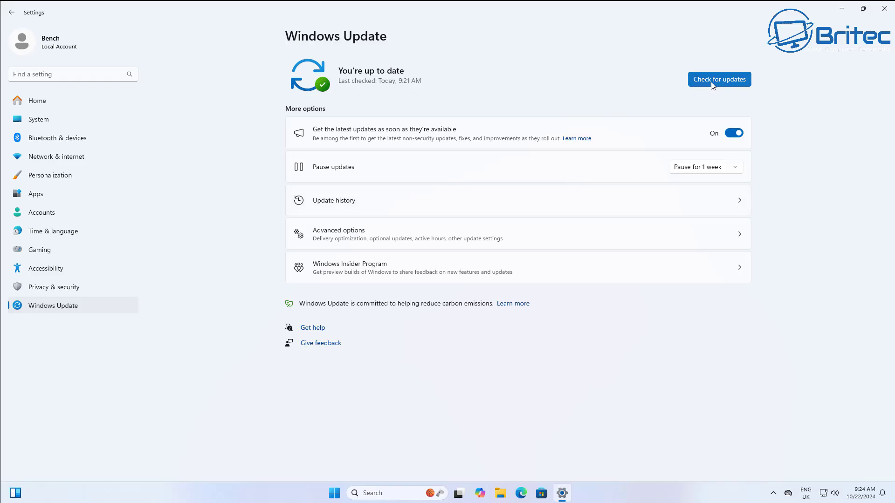
click(711, 83)
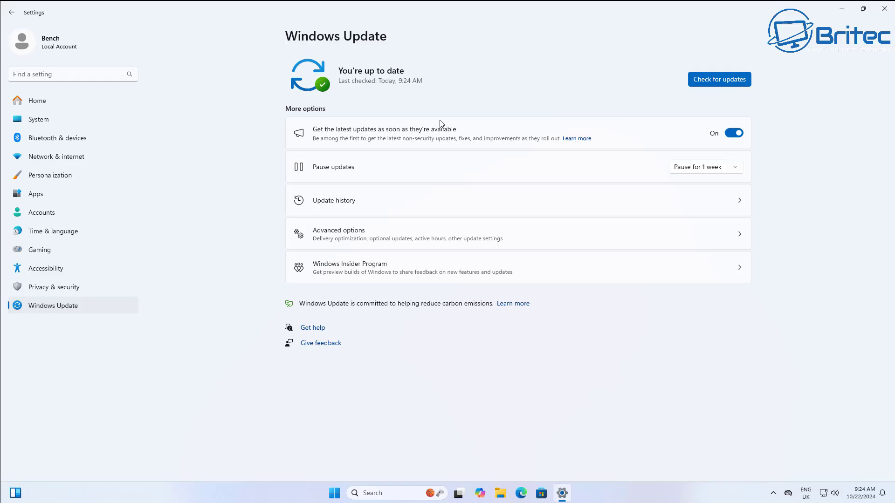
click(887, 10)
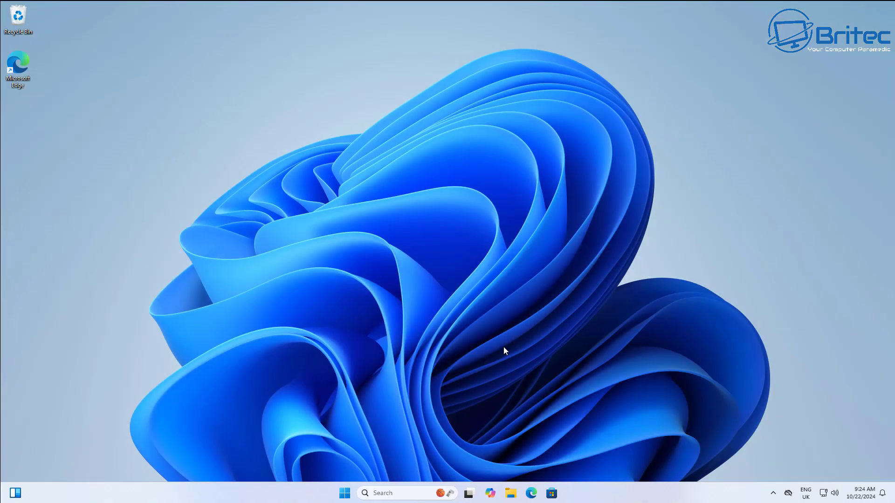
Launch gpedit, enlarge its window, and widen the folder tree so names show fully.
click(346, 494)
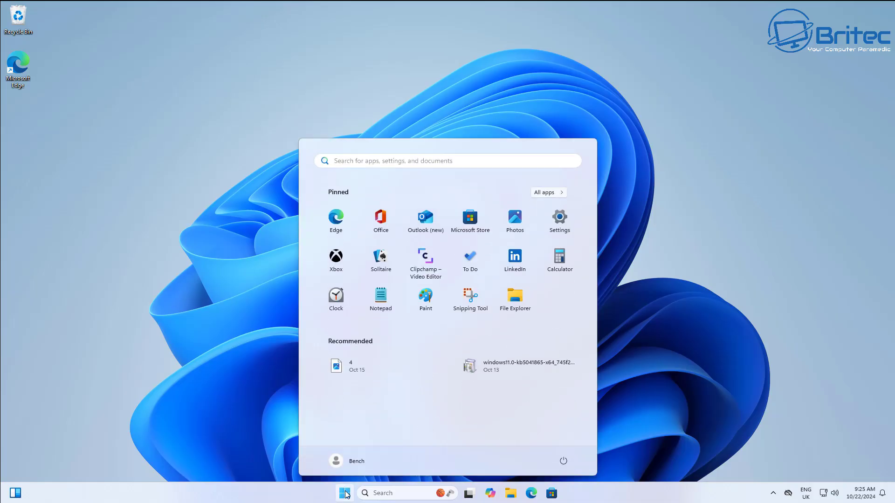
text(gpedit)
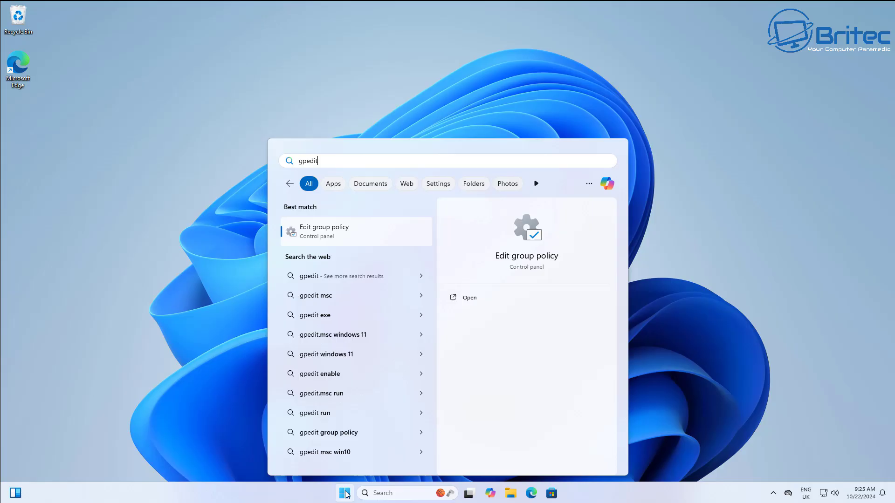
click(321, 233)
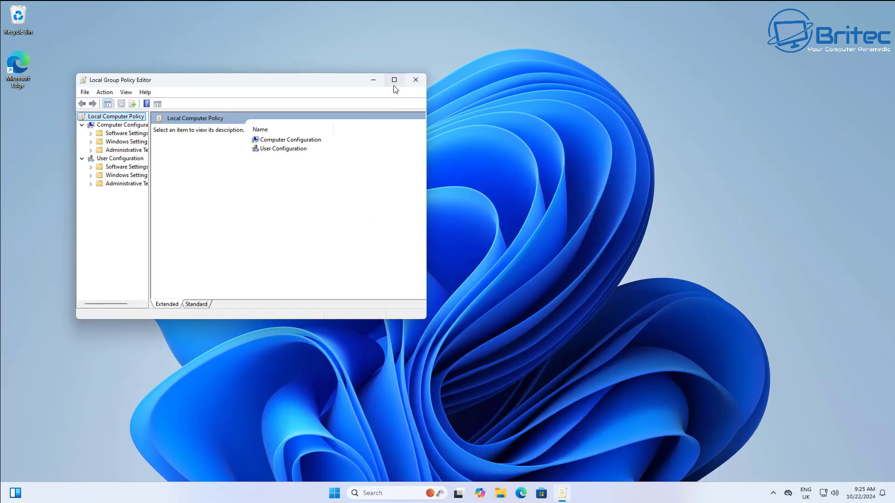
drag(427, 321, 752, 433)
drag(433, 75, 433, 52)
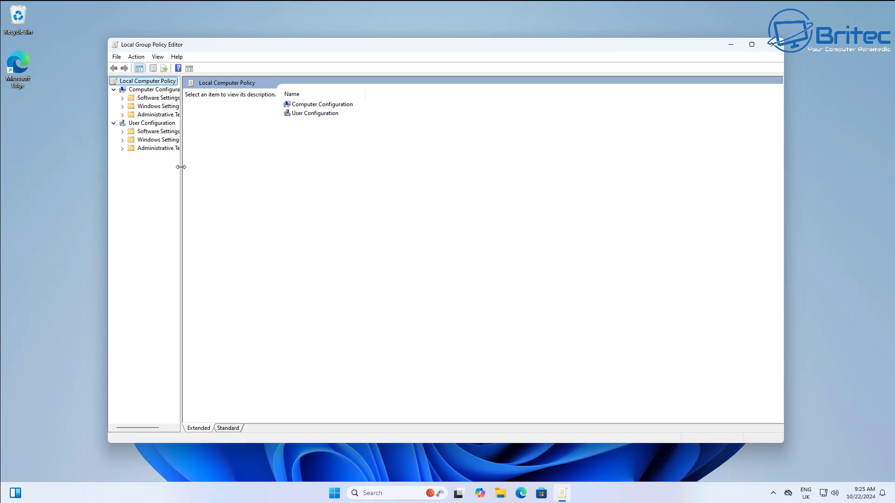
drag(181, 167, 227, 176)
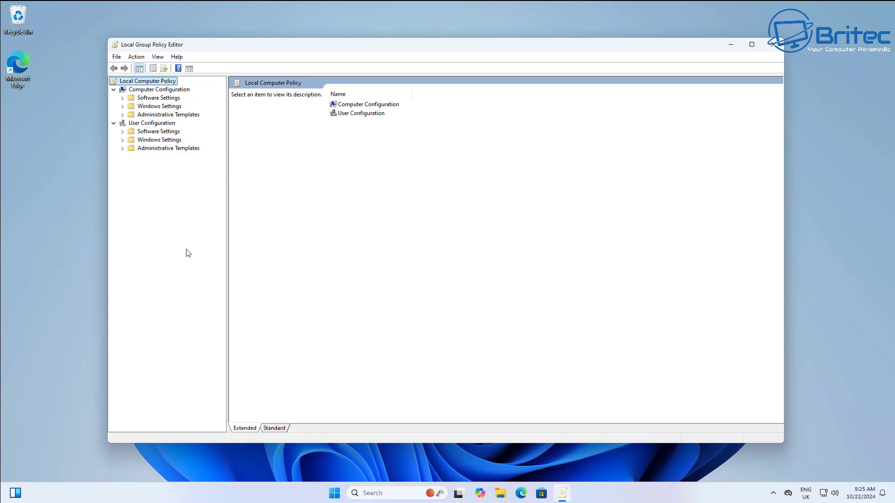
Expand Computer Configuration > Administrative Templates > Windows Components > Windows Update > Manage updates offered from Windows Update.
click(153, 91)
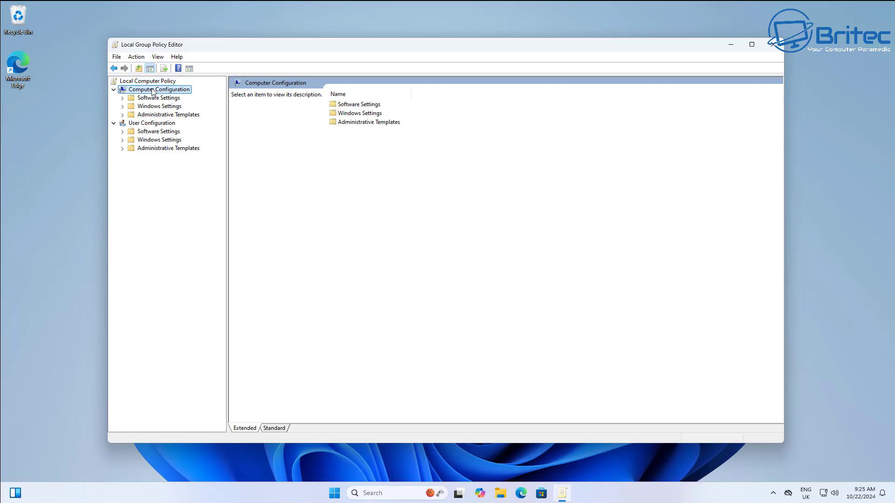
click(160, 116)
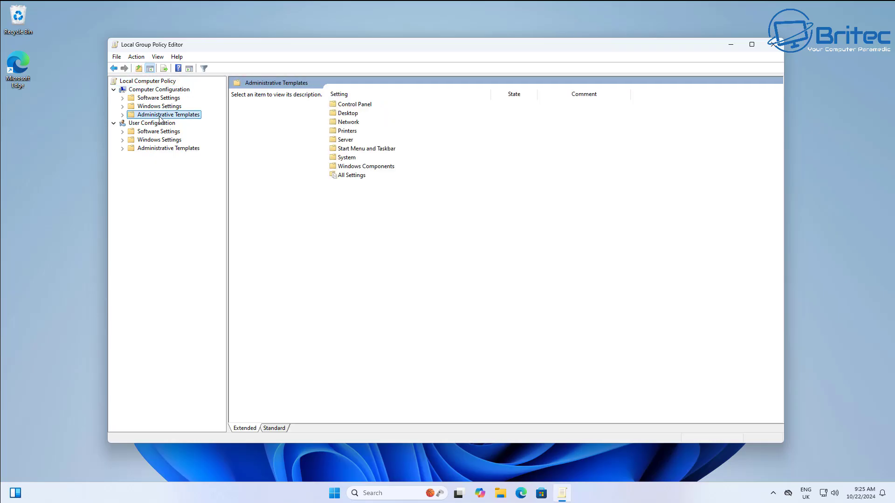
click(122, 115)
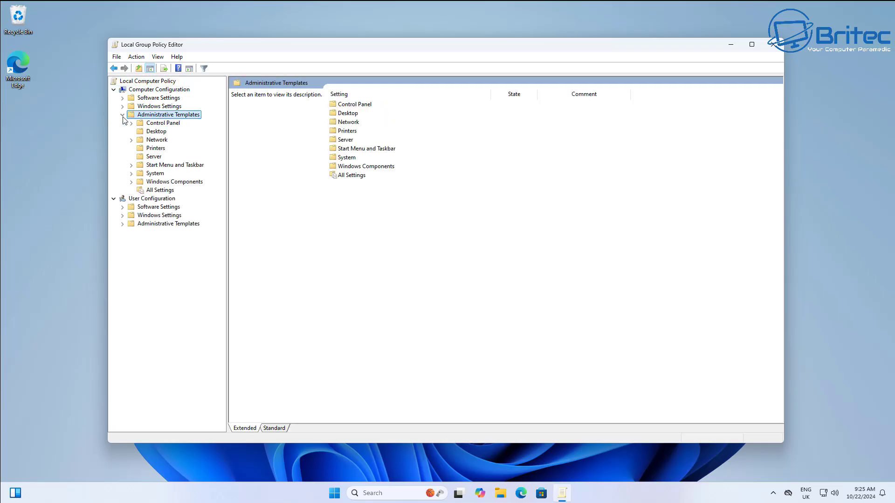
click(164, 182)
click(131, 183)
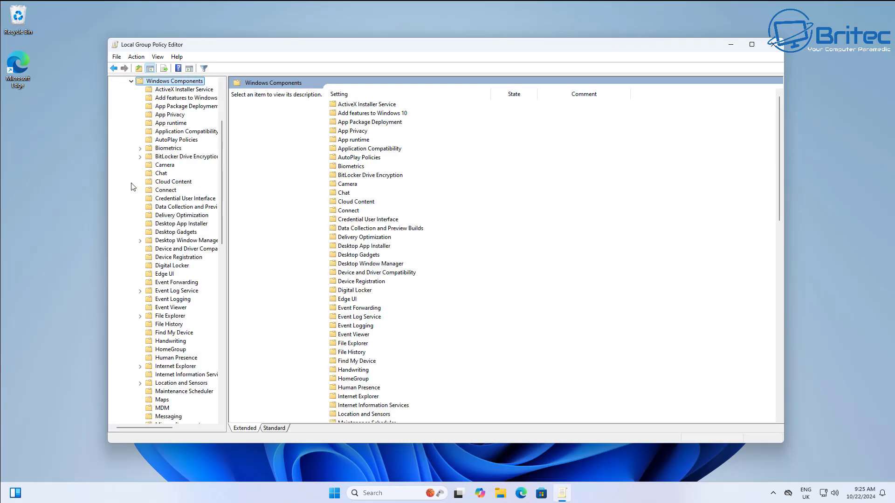
click(234, 197)
drag(226, 197, 255, 200)
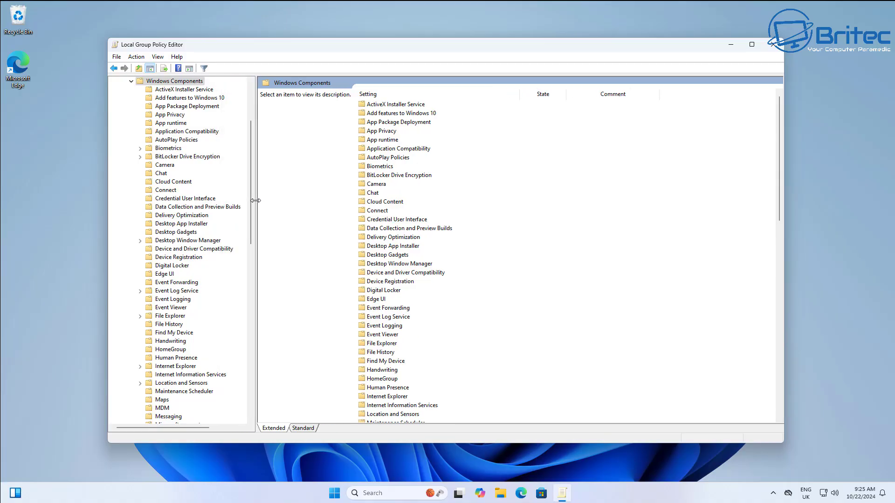
scroll(204, 318, down, 20)
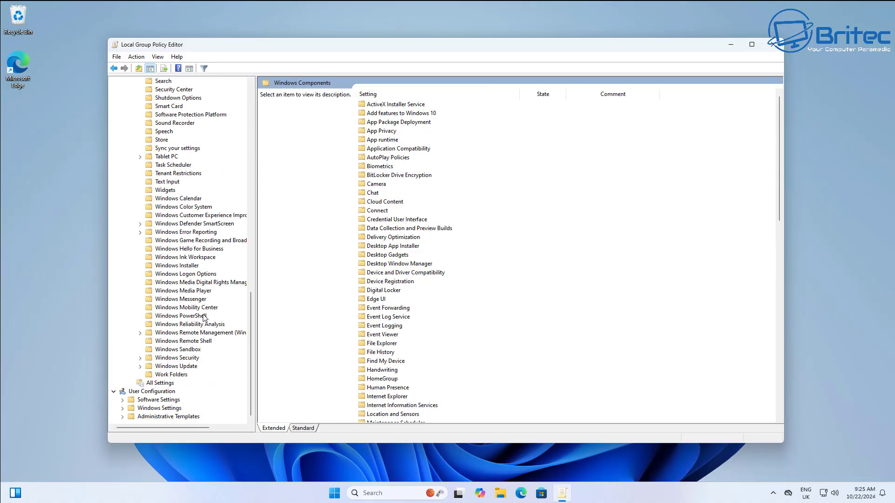
click(194, 367)
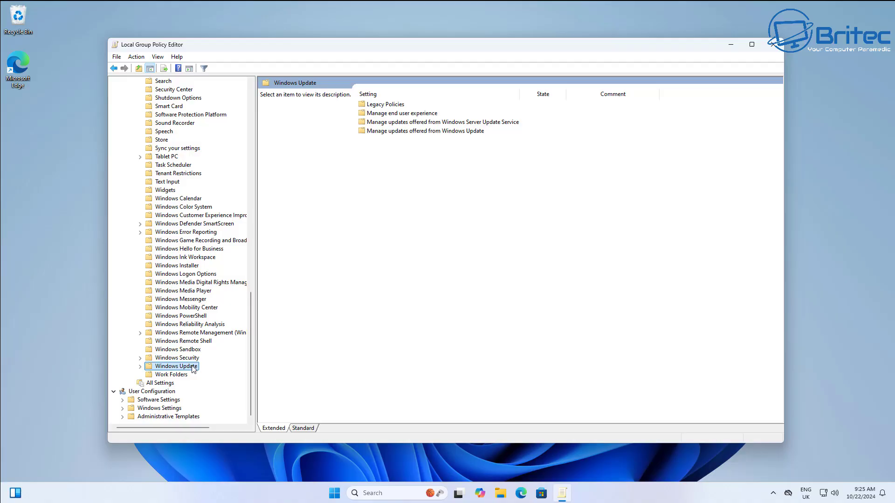
click(139, 367)
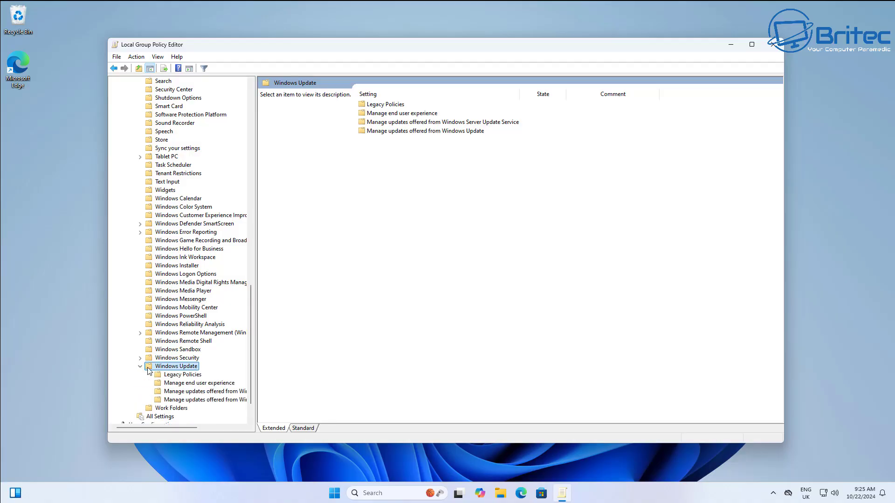
click(212, 375)
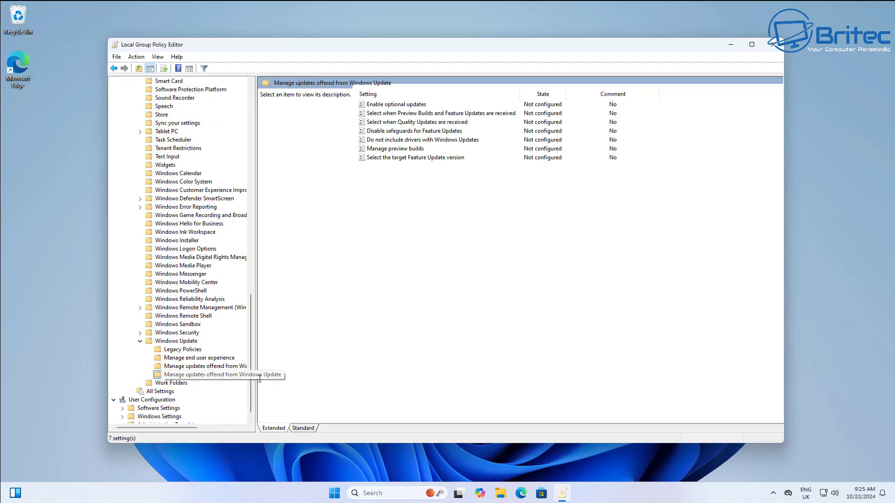
drag(256, 387, 336, 392)
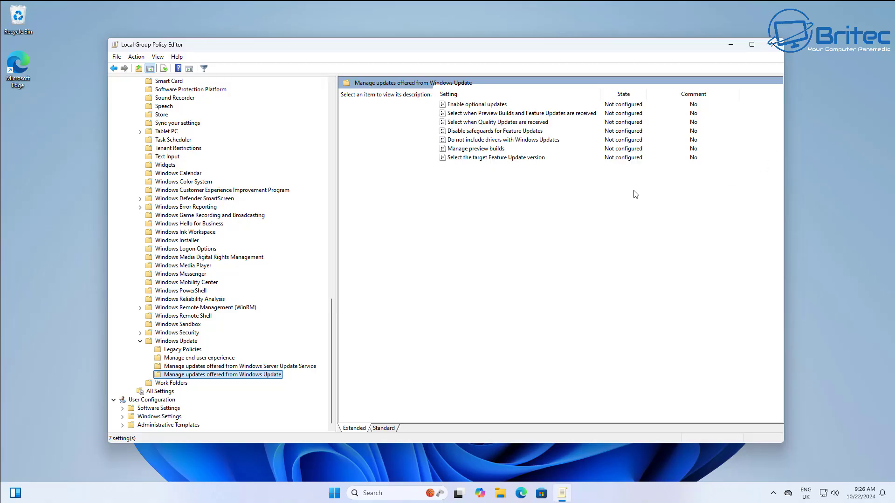
Enable 'Select the target Feature Update version' with the Windows product name and target version, then apply.
click(516, 158)
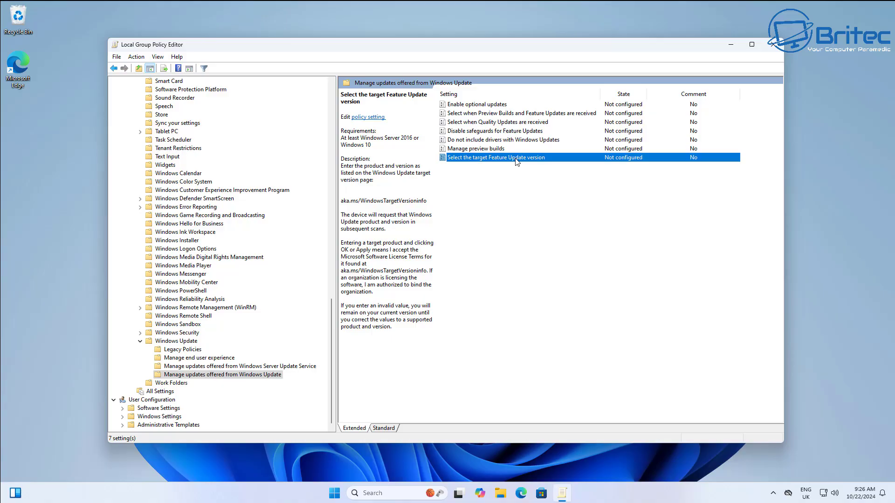
double_click(516, 159)
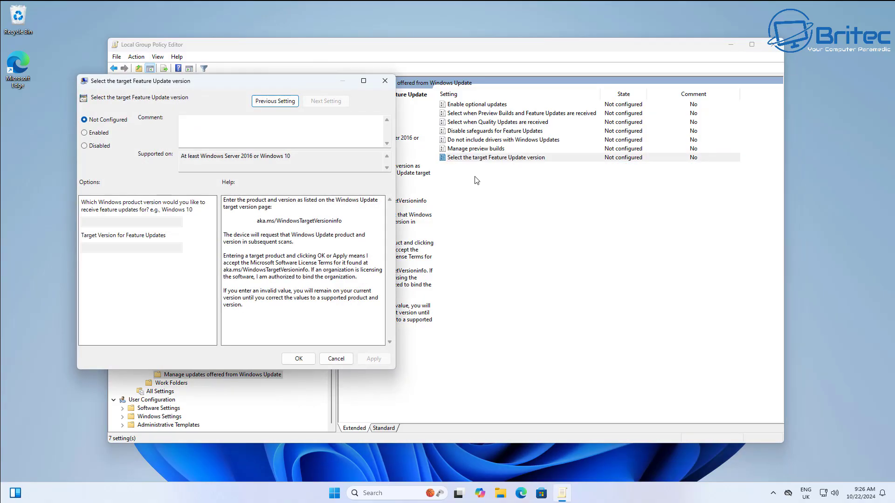
drag(275, 83, 536, 101)
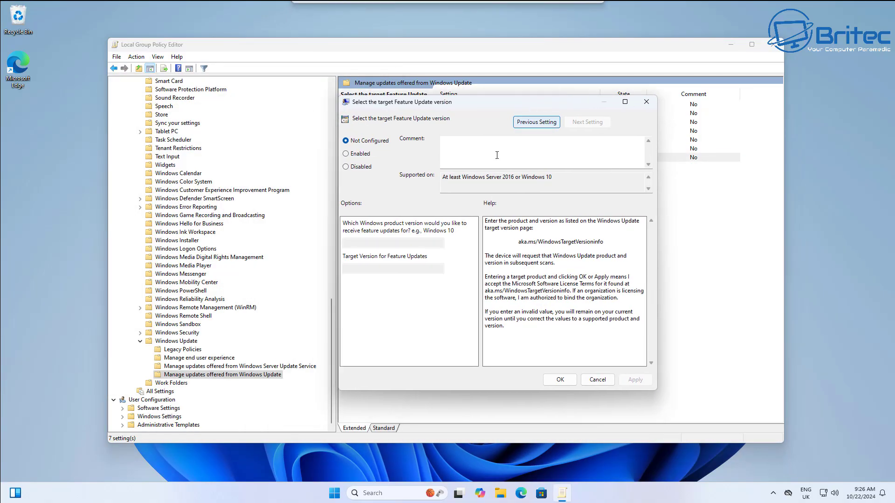
click(349, 154)
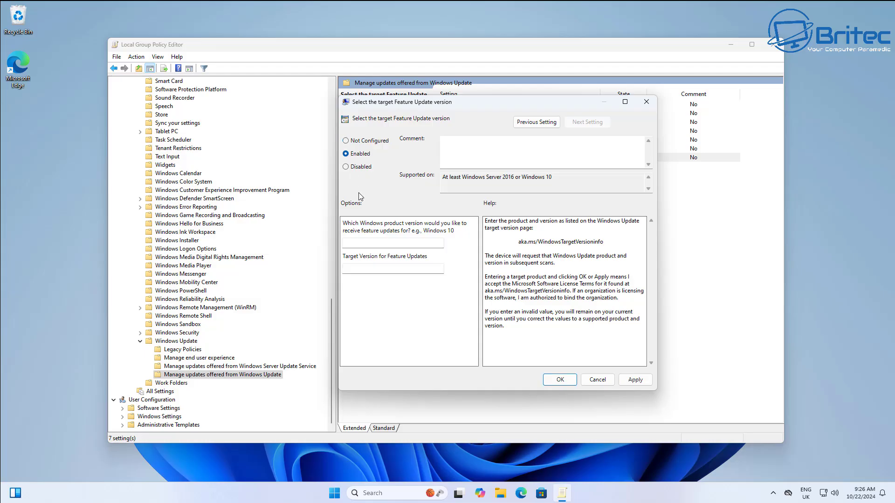
click(357, 244)
text(Windows 11)
click(385, 269)
click(636, 381)
click(562, 381)
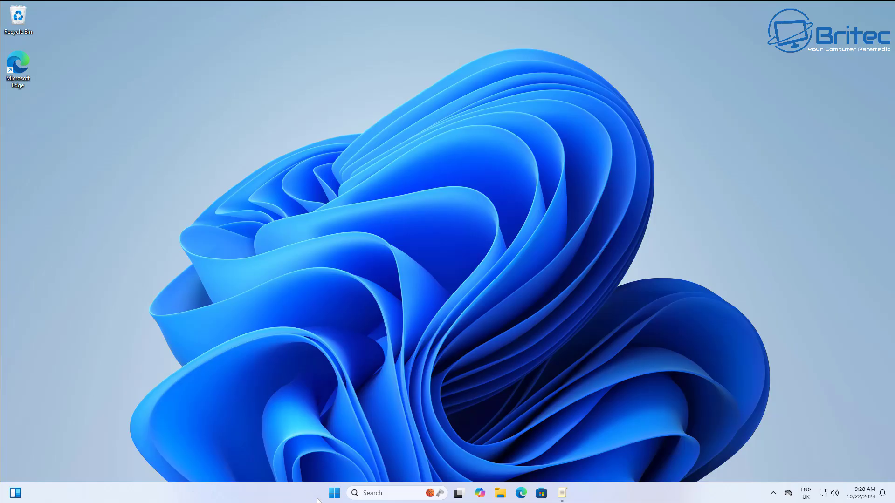
Launch Registry Editor from a 'rege' search and allow it through UAC.
click(332, 497)
text(rege)
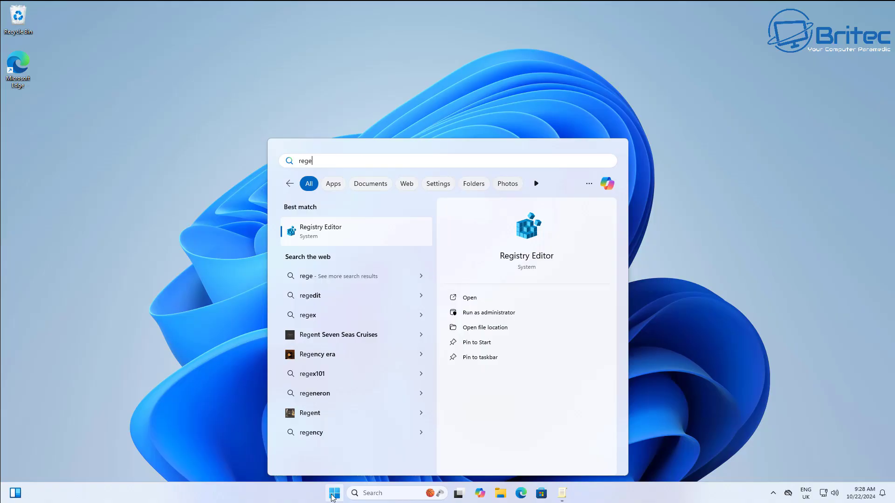
click(337, 234)
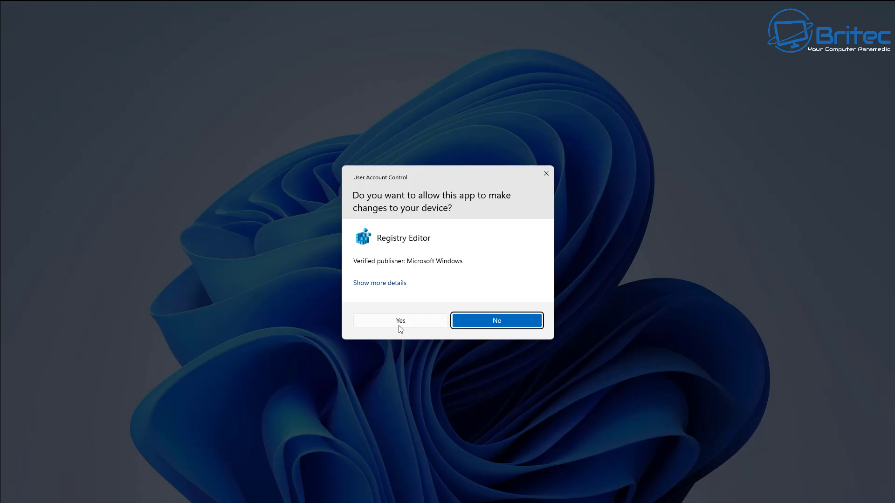
click(401, 320)
drag(346, 40, 435, 71)
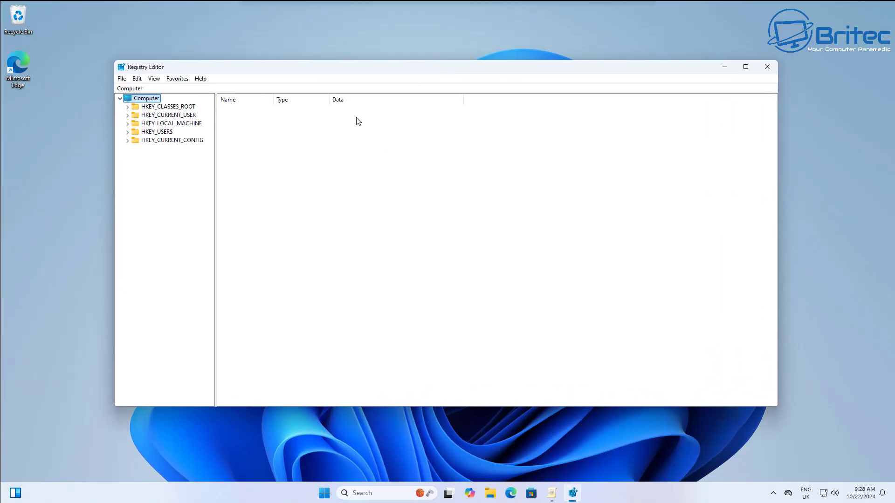
Expand HKEY_LOCAL_MACHINE > SOFTWARE > Policies > Microsoft in the key tree.
click(171, 125)
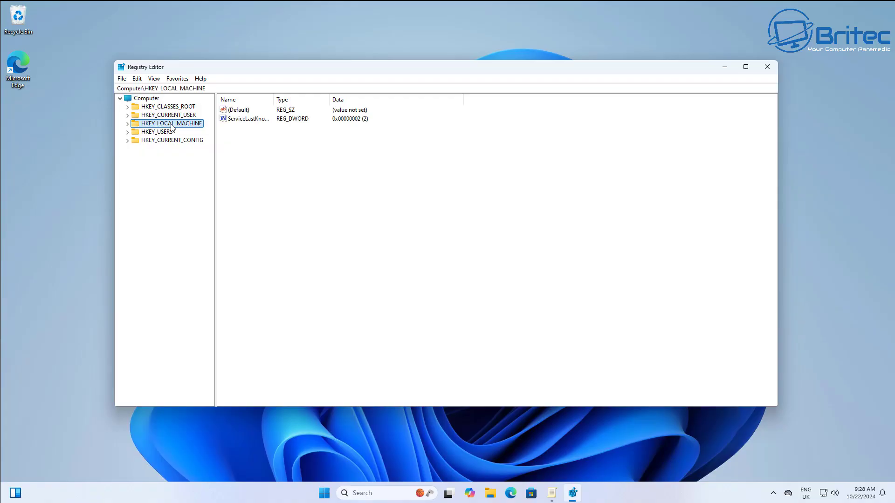
click(127, 124)
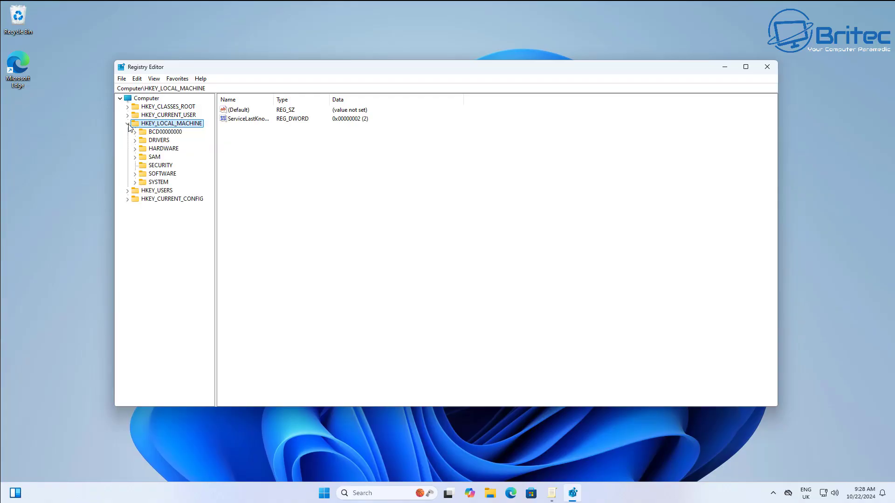
click(164, 175)
click(135, 174)
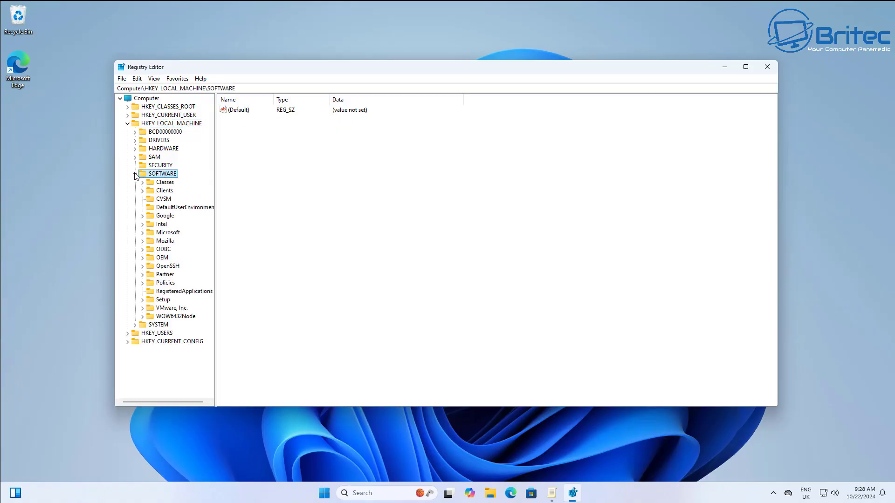
click(168, 284)
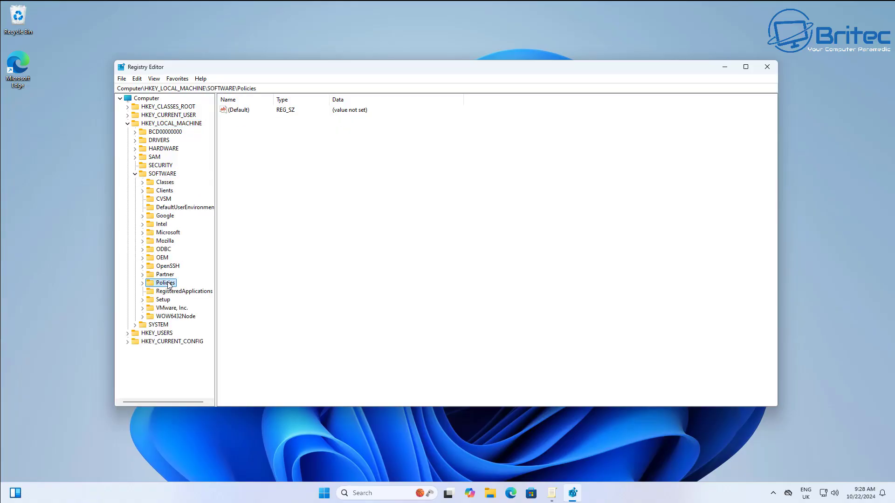
click(143, 283)
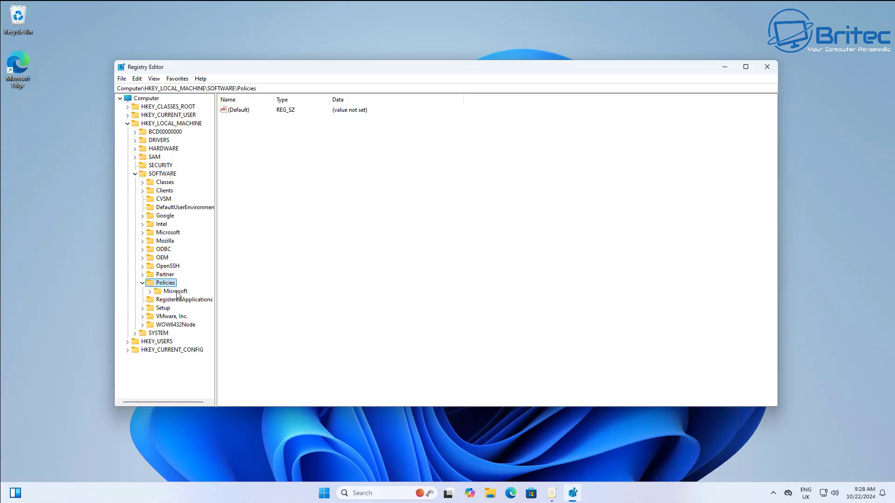
click(176, 292)
click(150, 291)
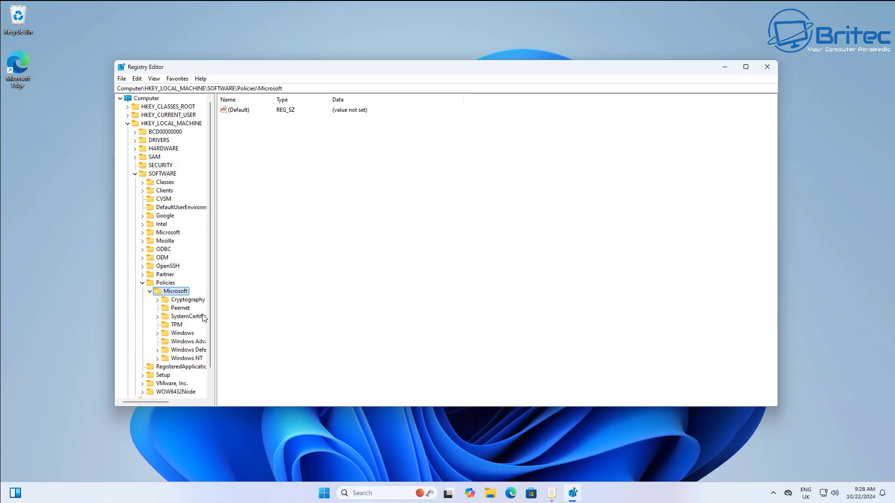
Widen the key tree and open Windows > WindowsUpdate to show its values.
drag(213, 322, 268, 326)
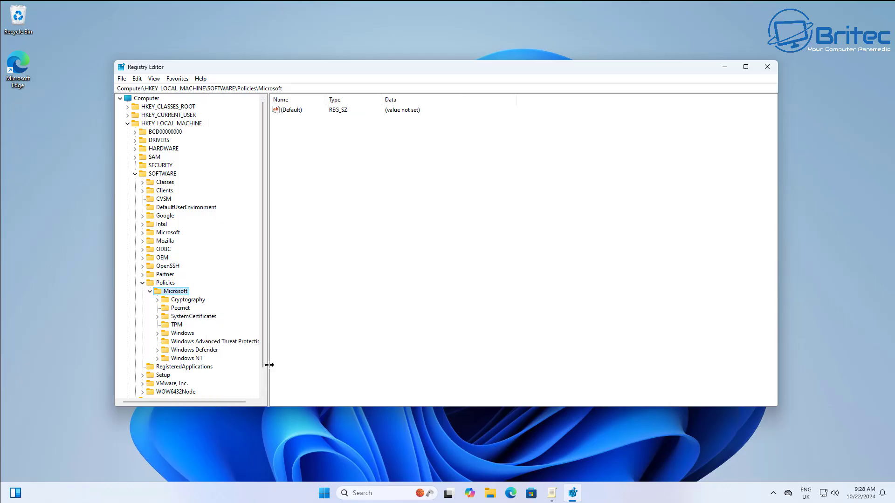
drag(267, 364, 288, 365)
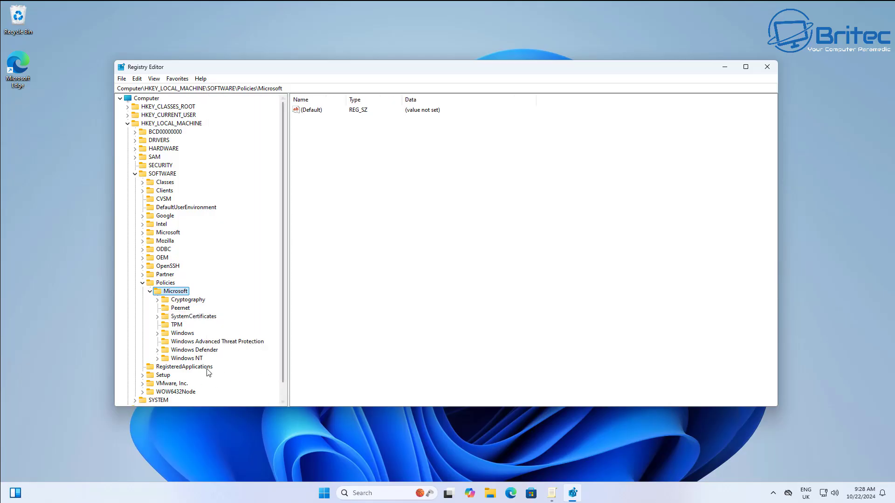
click(179, 335)
click(159, 334)
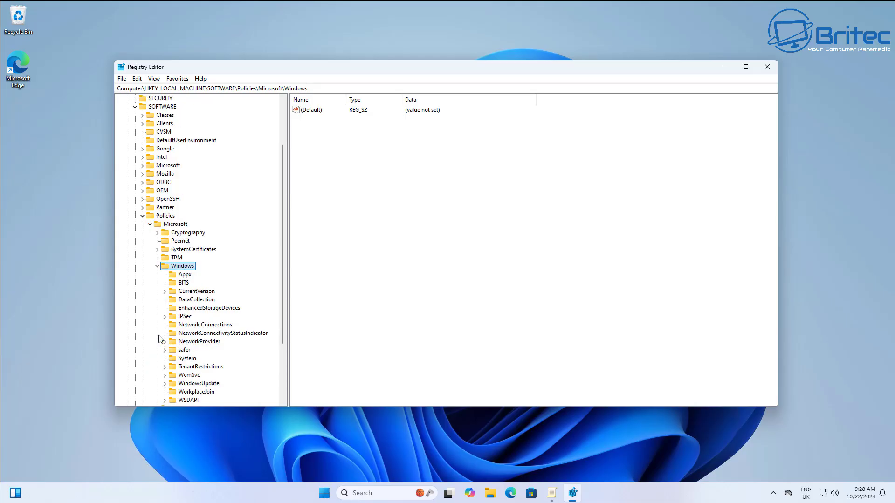
scroll(254, 332, down, 3)
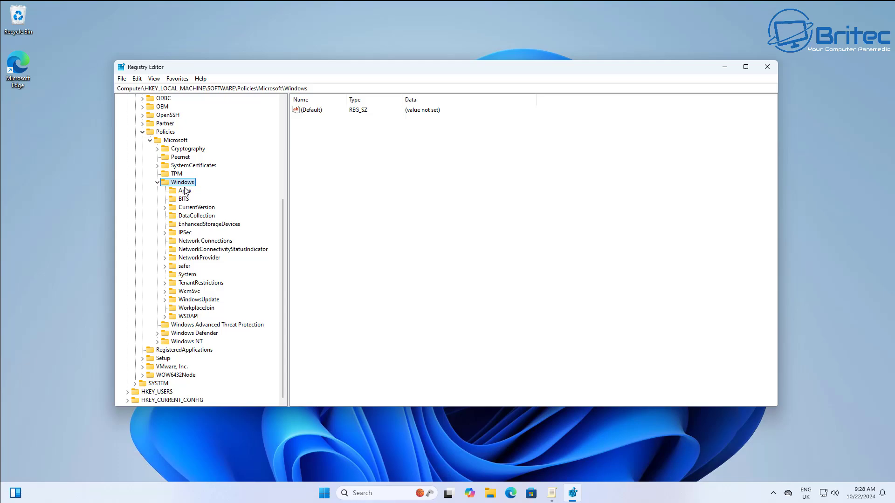
click(209, 301)
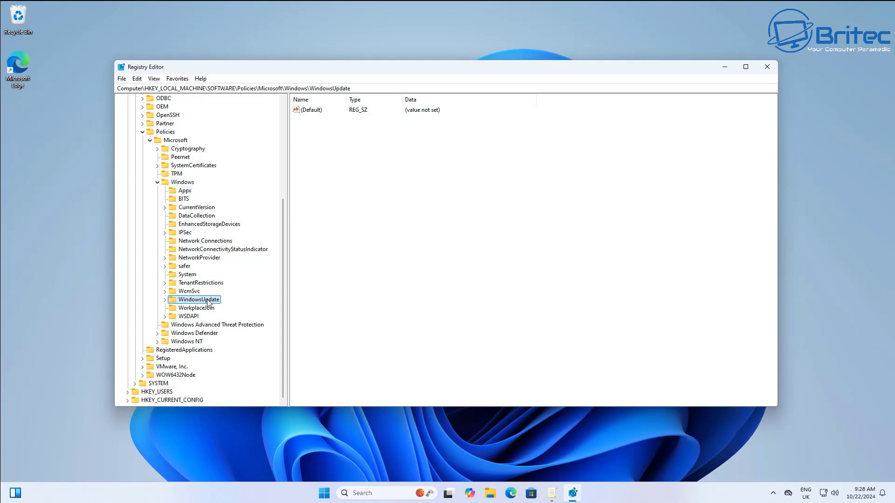
click(166, 300)
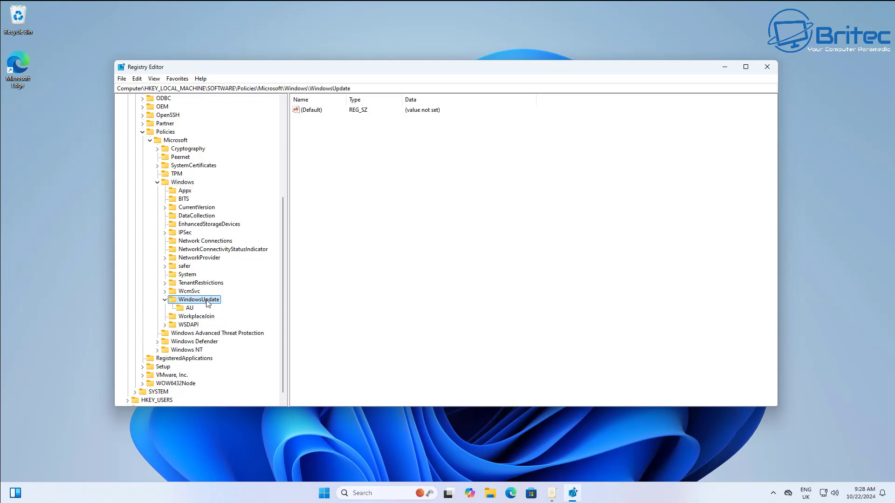
click(312, 138)
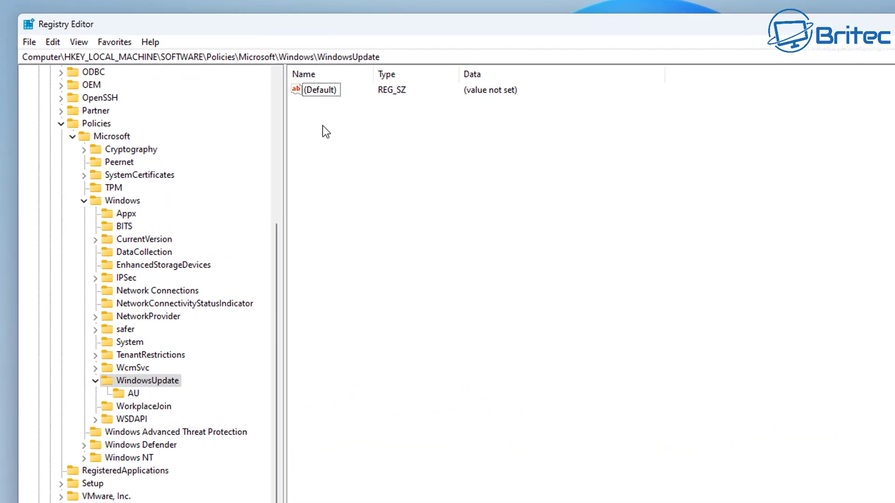
Create a new string value named ProductVersion with data 'Windows 11'.
right_click(323, 125)
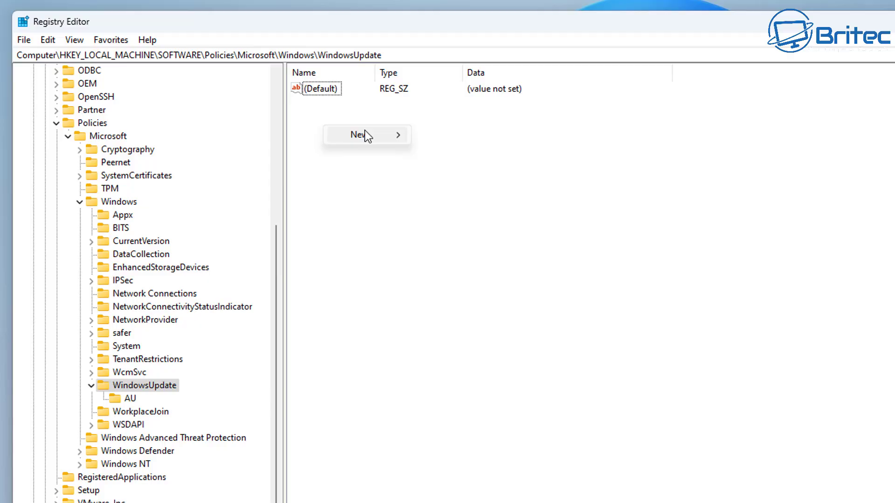
mouse_move(364, 130)
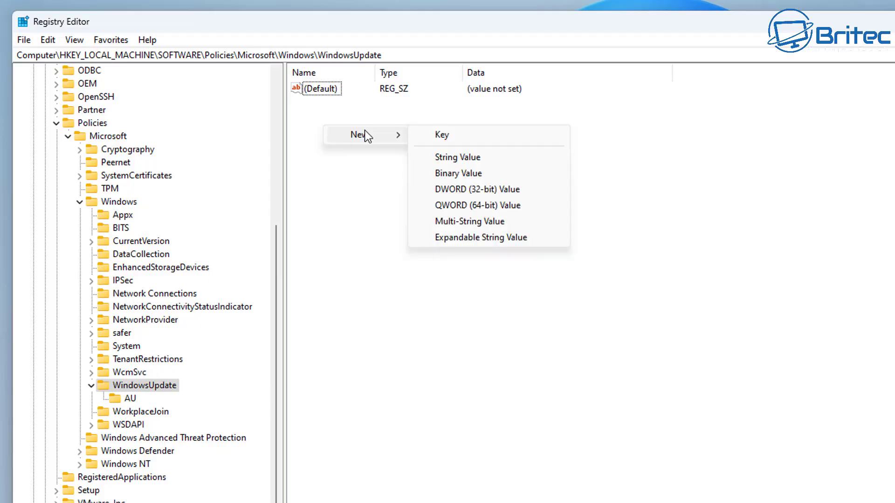
click(474, 162)
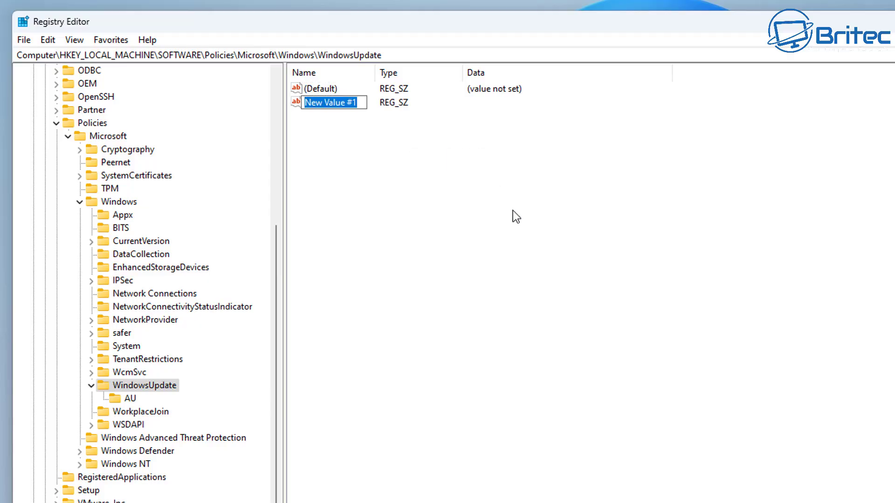
text(Pro)
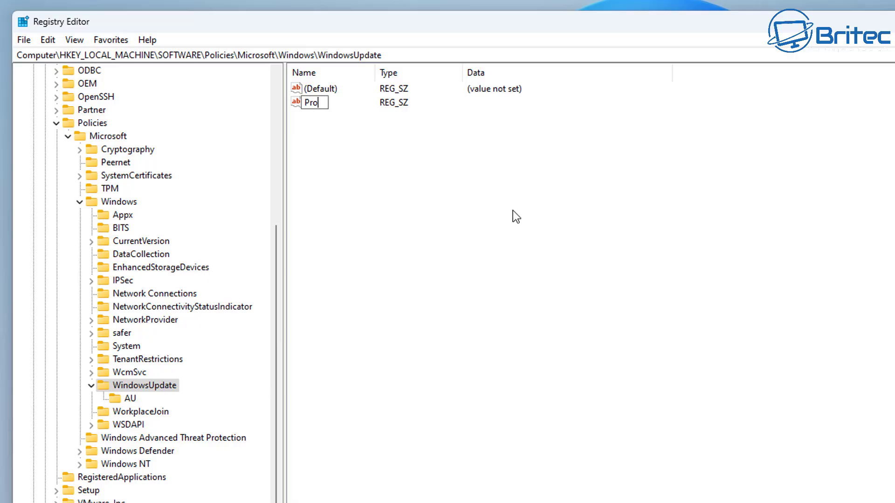
text(ductVersion)
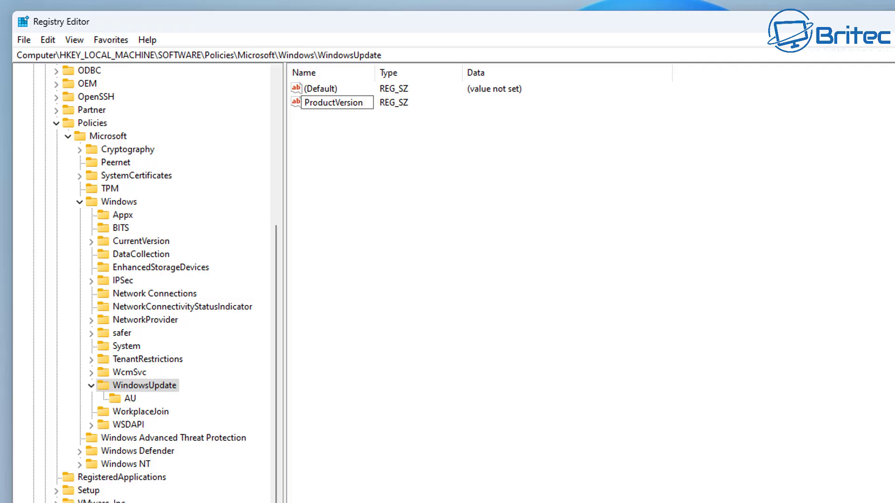
key(Return)
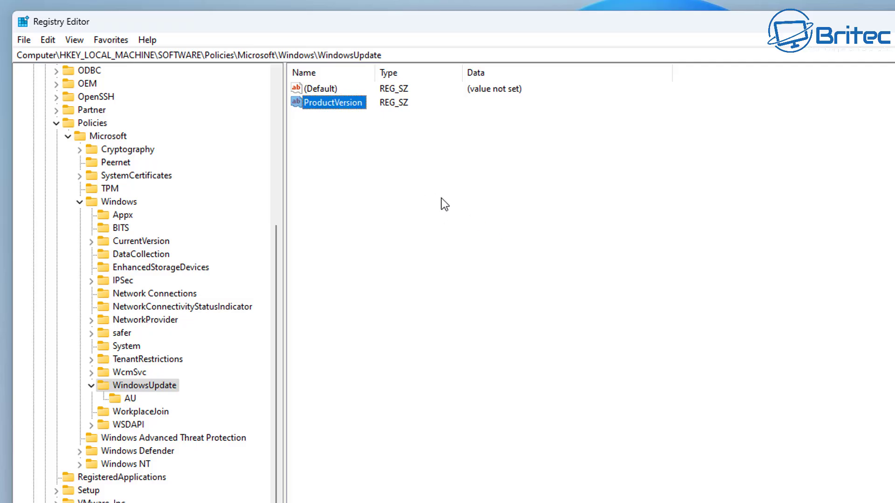
double_click(322, 106)
drag(206, 93, 448, 121)
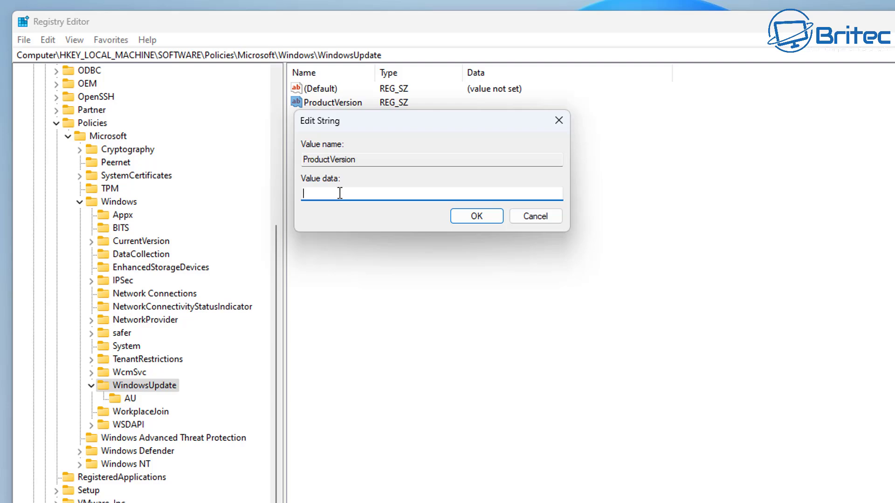
text(Windows 11)
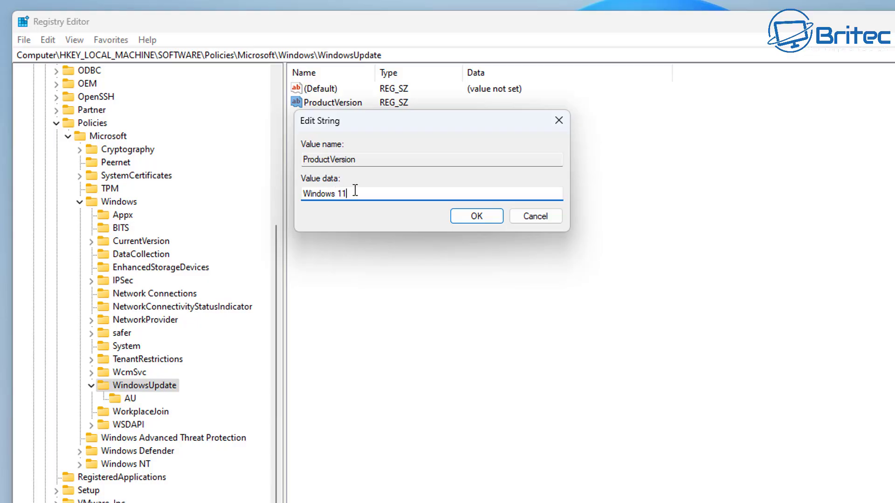
click(487, 217)
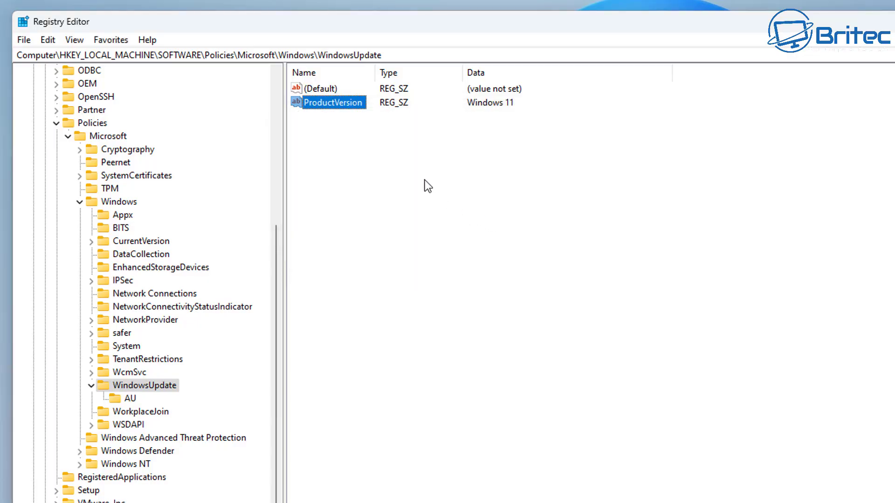
click(406, 169)
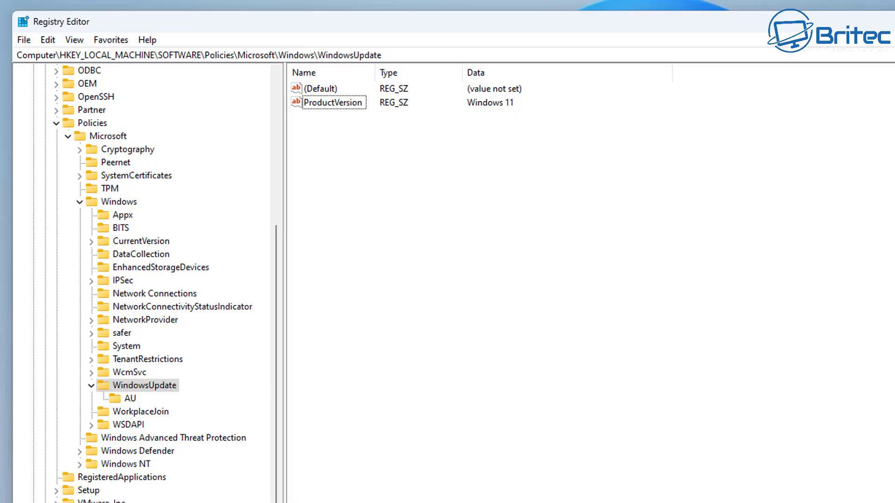
Create a DWORD (32-bit) value named TargetReleaseVersion and set it to 1.
right_click(368, 150)
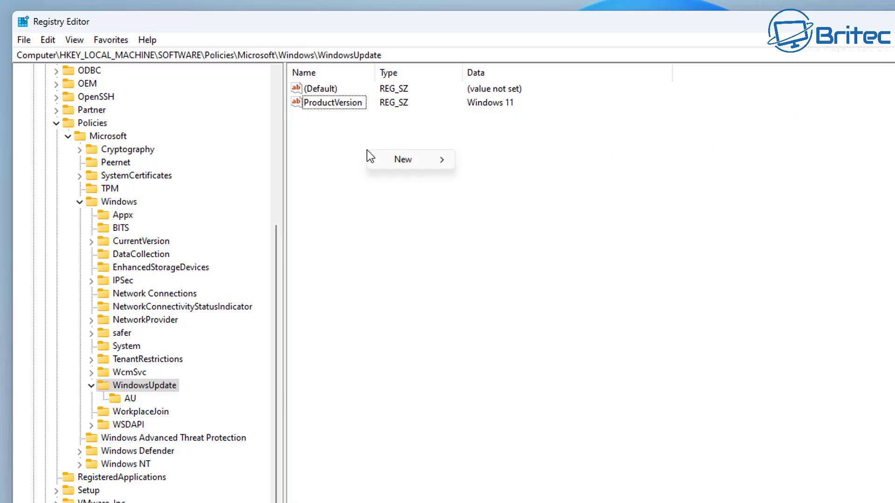
mouse_move(416, 161)
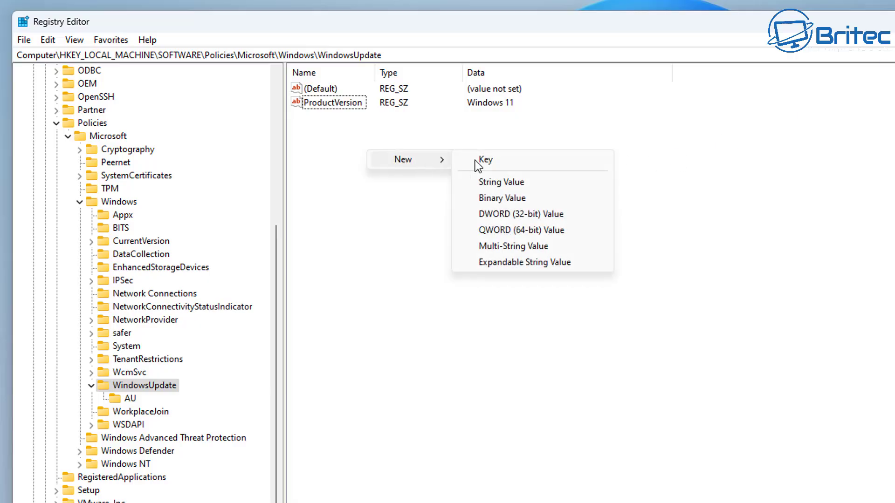
click(530, 213)
text(Ta)
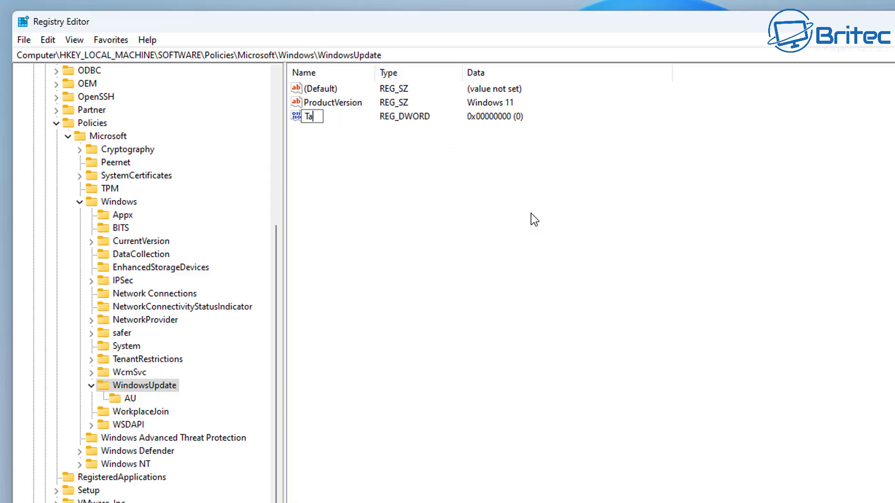
text(rgetReleaseVersion)
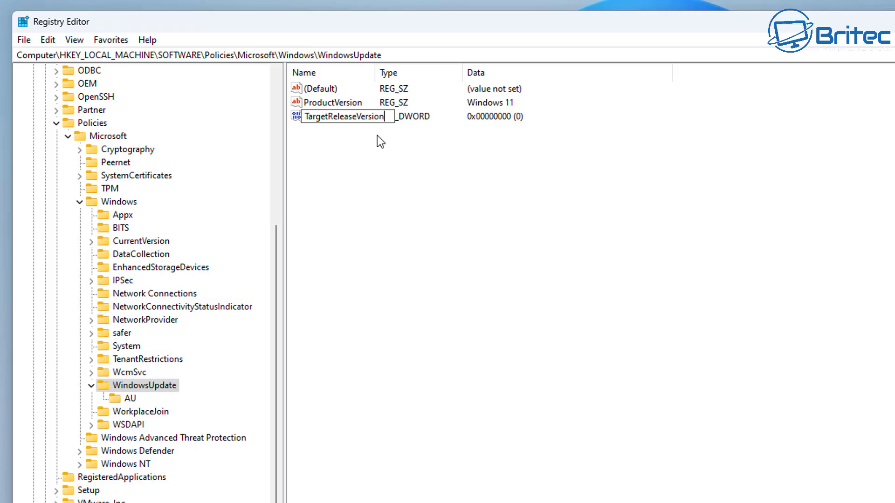
key(Return)
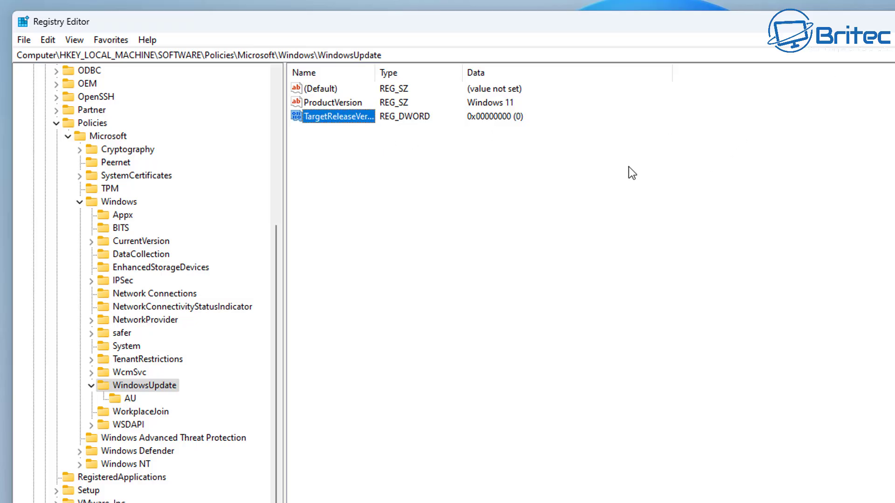
drag(376, 74, 421, 81)
double_click(350, 117)
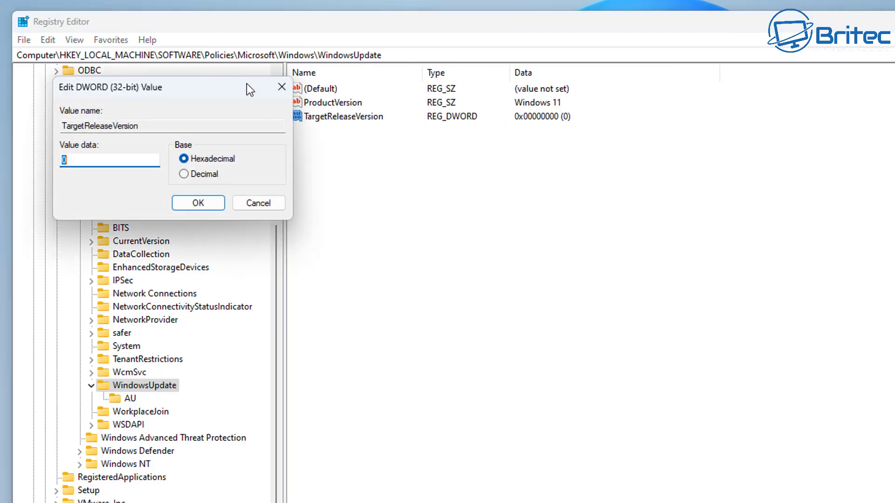
drag(239, 96, 479, 146)
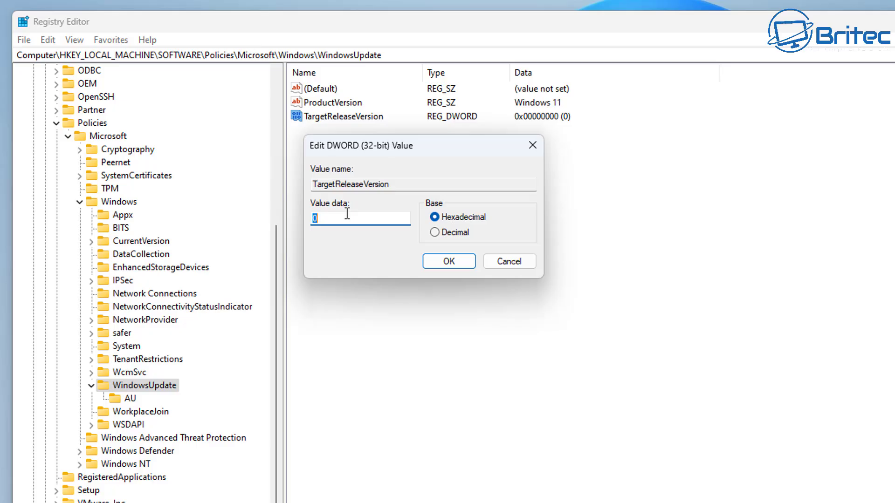
text(1)
click(458, 262)
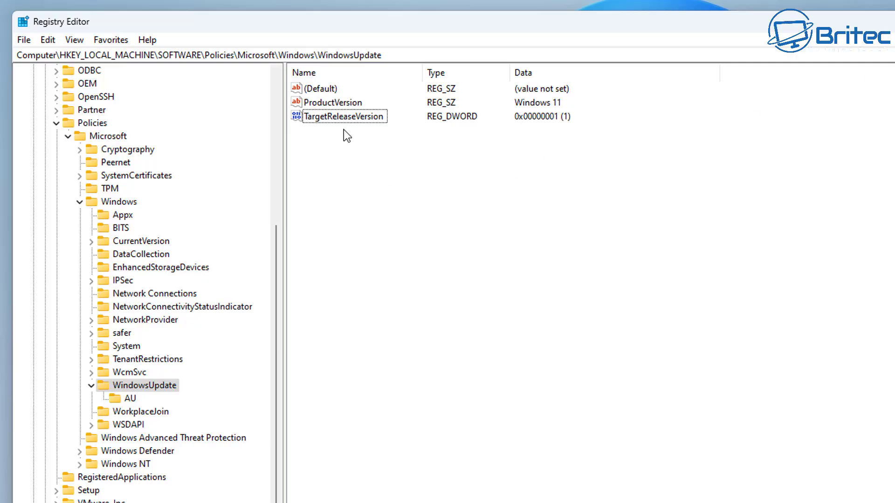
Create a new string value named TargetReleaseVersionInfo with data 24H2.
right_click(340, 141)
mouse_move(393, 154)
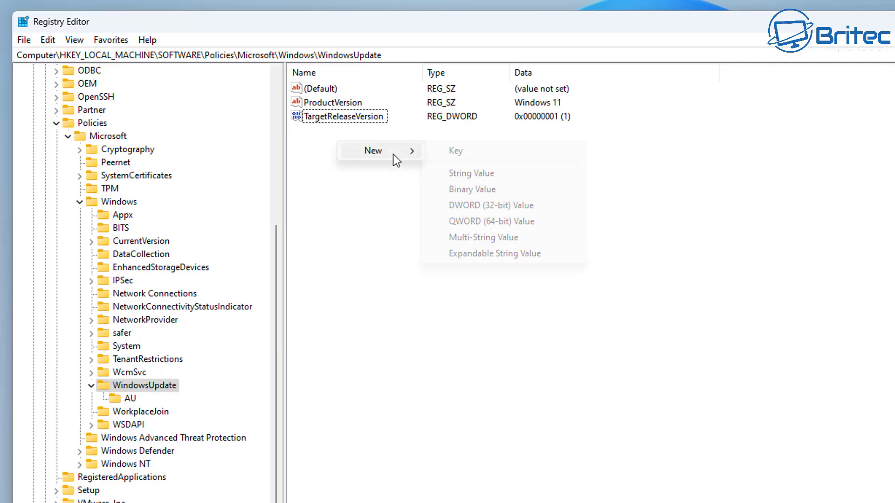
click(494, 178)
text(T)
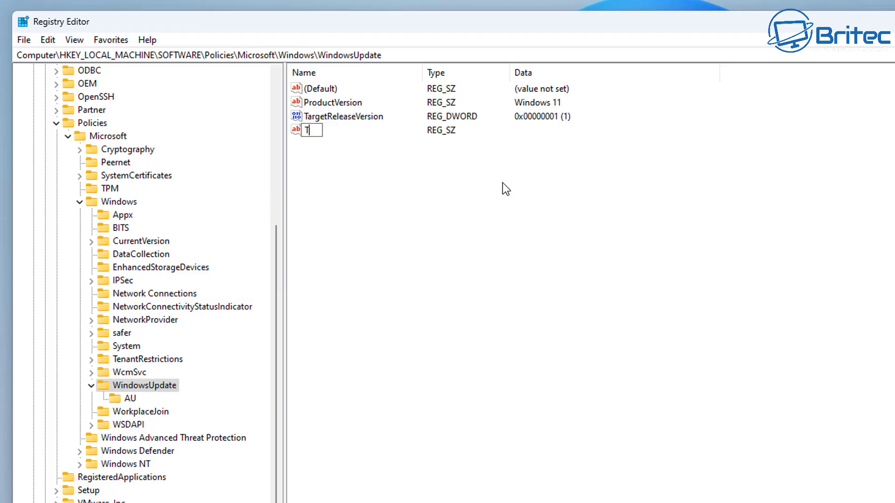
text(argetRelease)
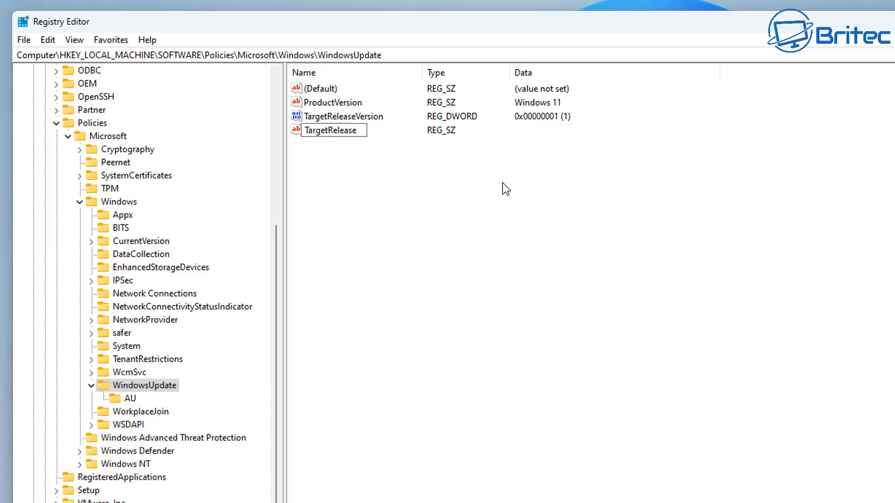
text(VersionInfo)
key(Return)
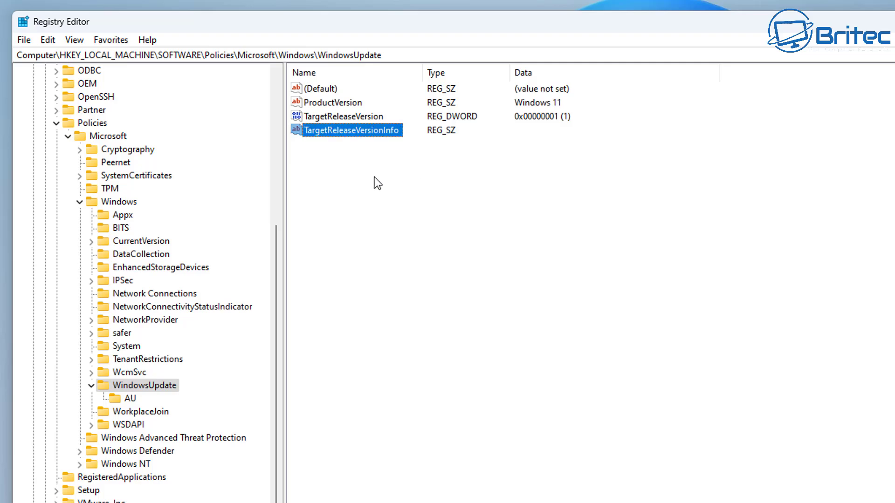
double_click(362, 133)
drag(239, 90, 486, 162)
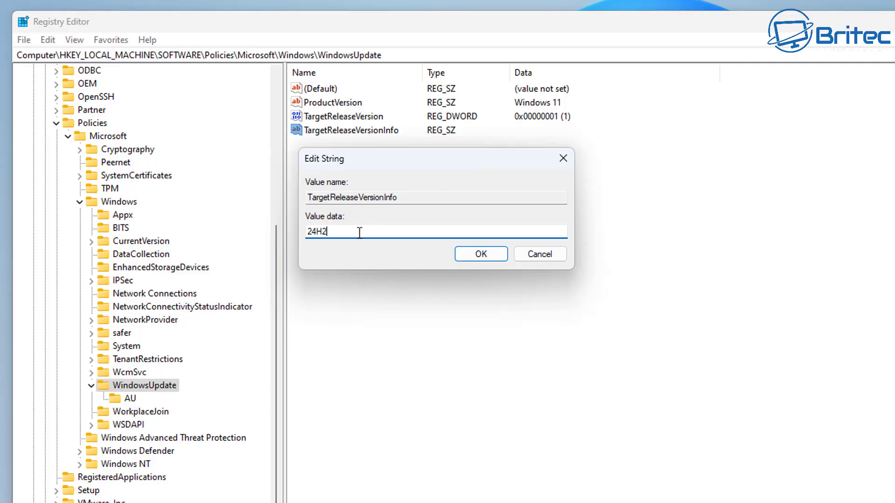
click(481, 255)
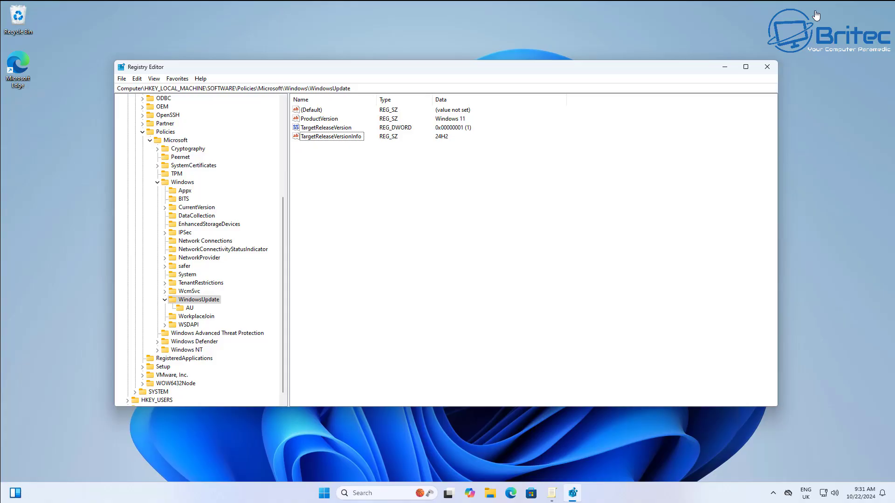
Close Registry Editor, restart the PC from Start > Power, and reopen Start after reboot.
click(767, 67)
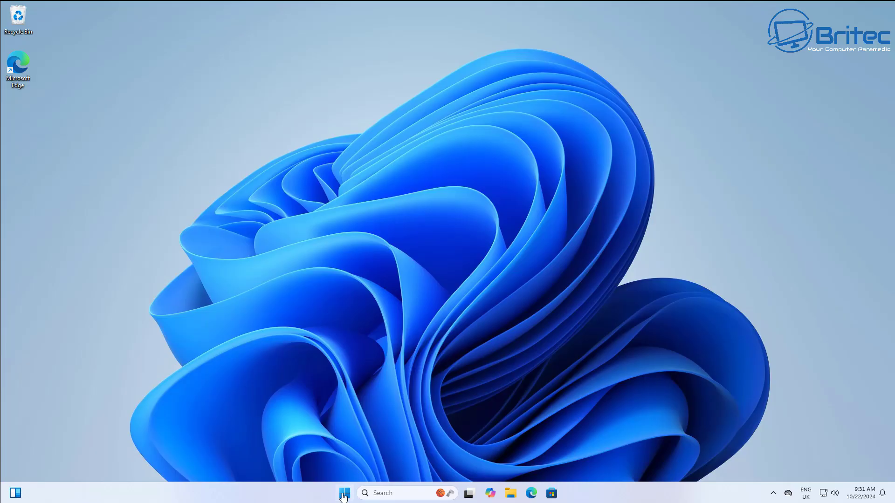
click(345, 493)
click(567, 466)
click(343, 496)
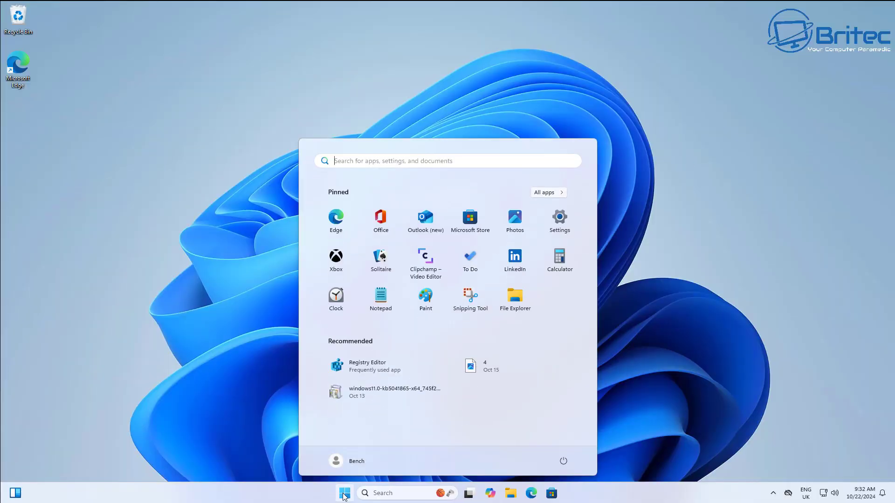
Open Settings > Windows Update and check for updates so the 24H2 download begins.
click(559, 225)
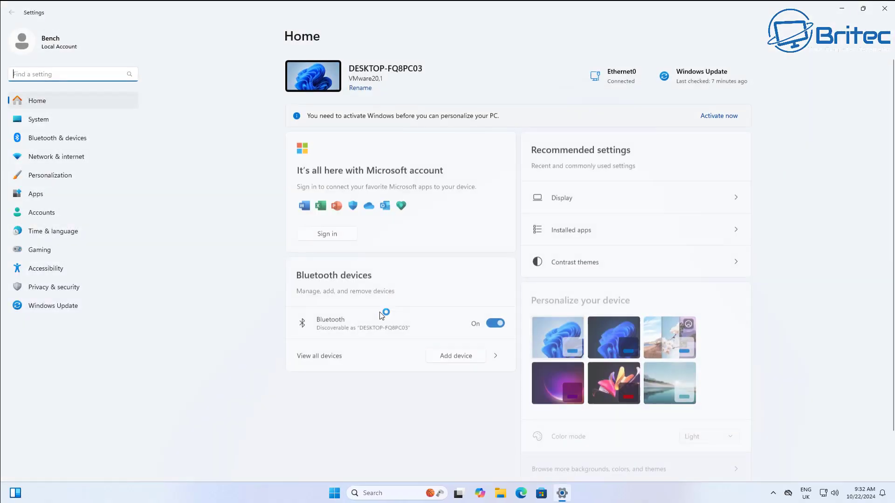
click(72, 308)
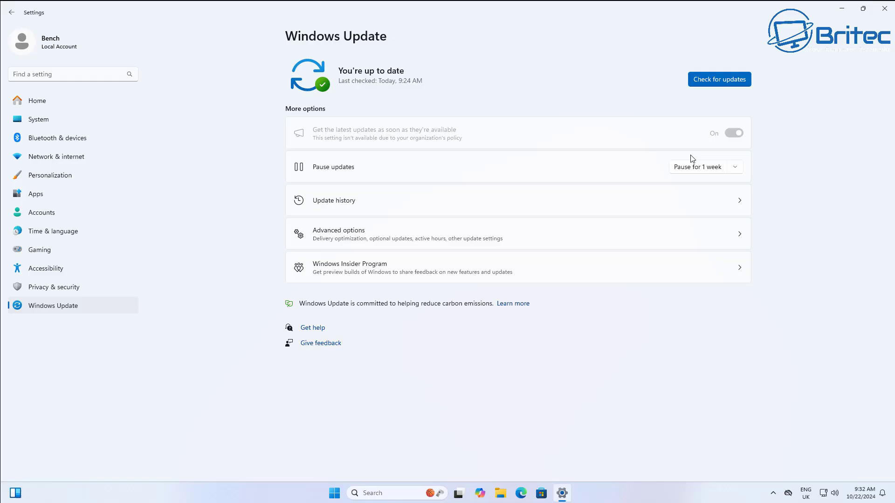
click(721, 80)
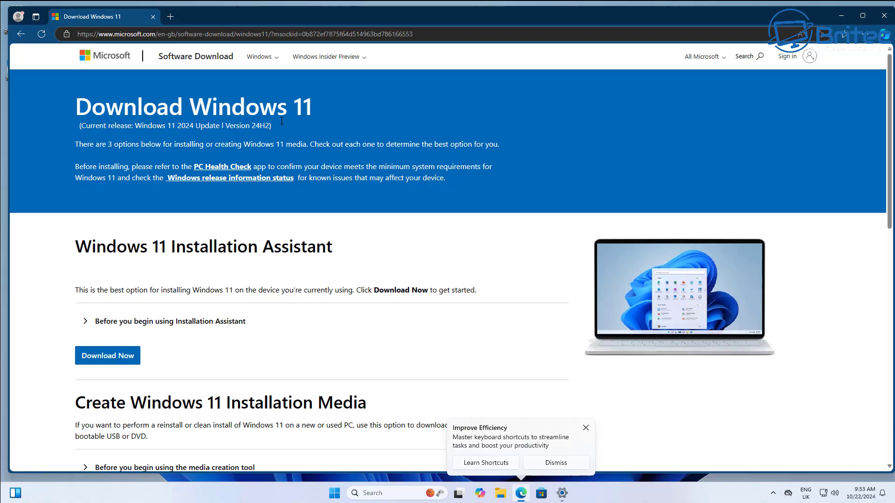
Highlight the Current release line, the Installation Assistant heading and the Version 24H2 text on the Download Windows 11 page.
drag(272, 126, 60, 131)
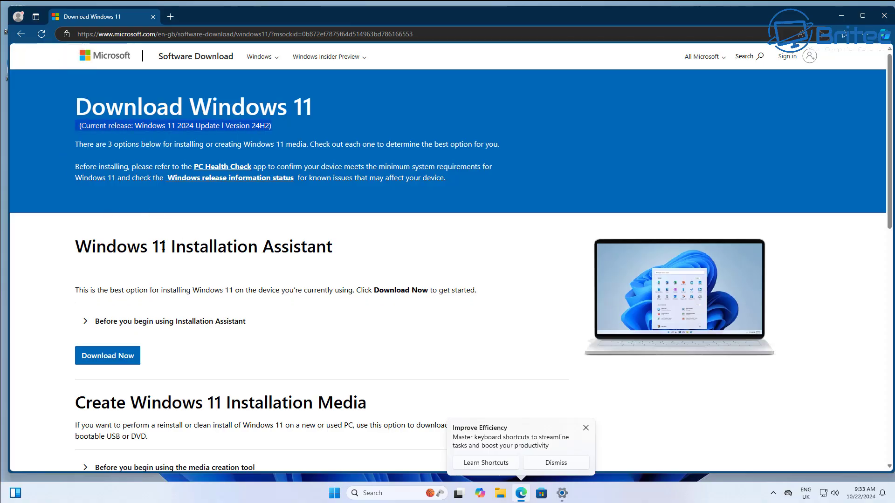
drag(80, 246, 345, 250)
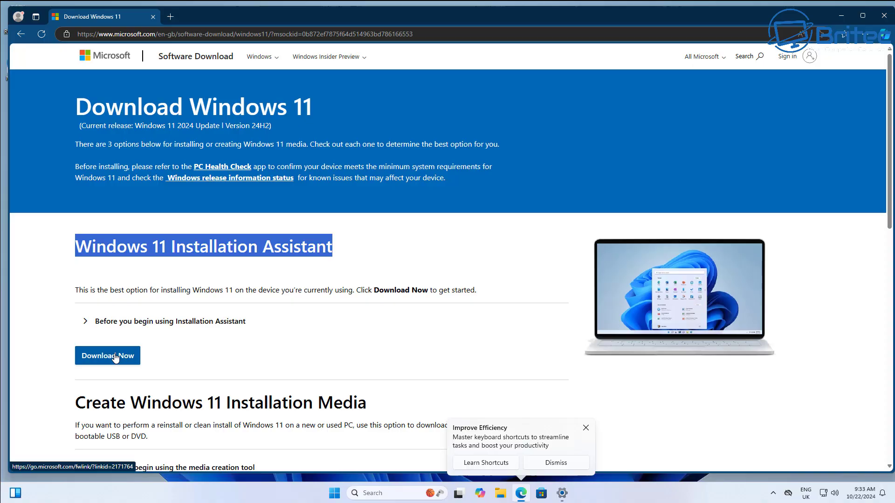
click(586, 428)
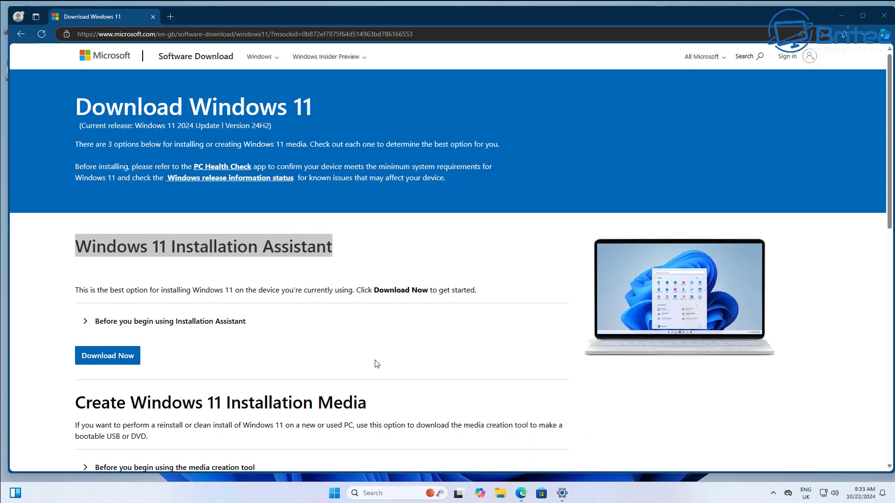
scroll(376, 362, down, 3)
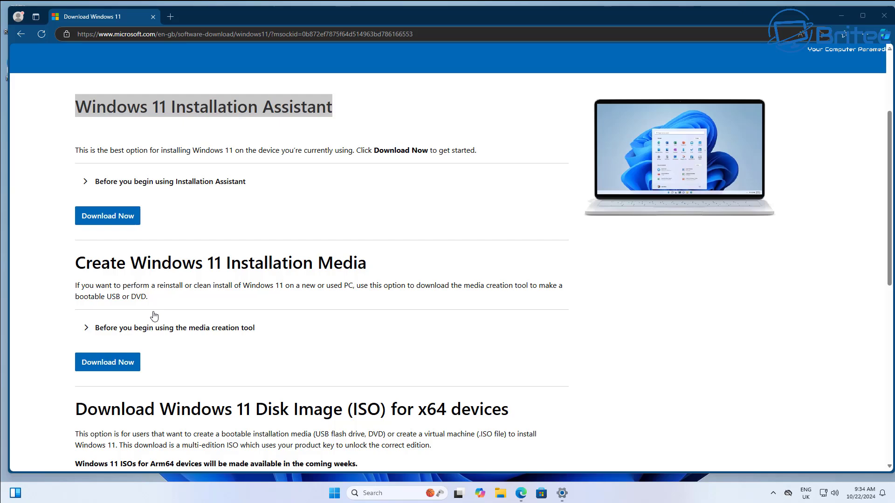
scroll(226, 315, down, 2)
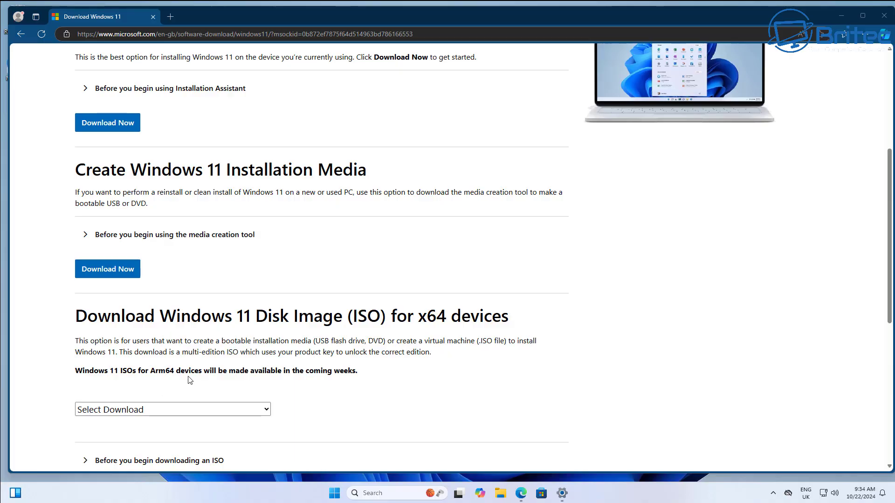
scroll(189, 380, up, 4)
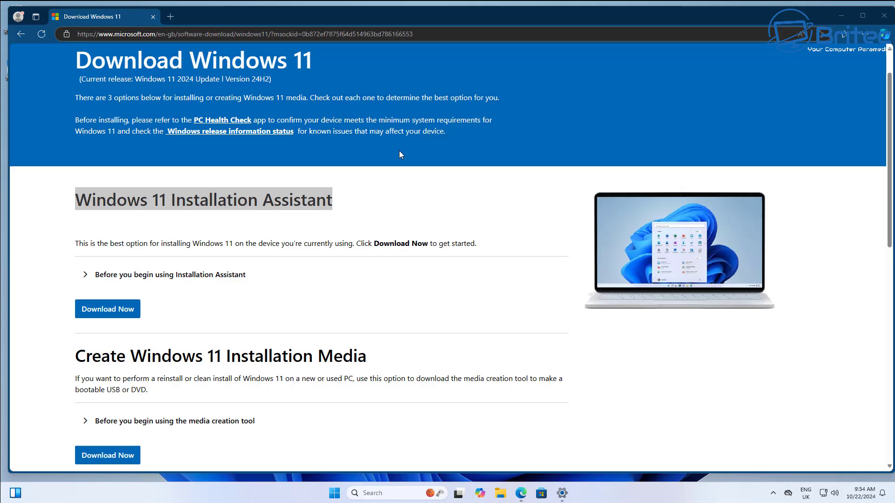
drag(280, 82, 225, 80)
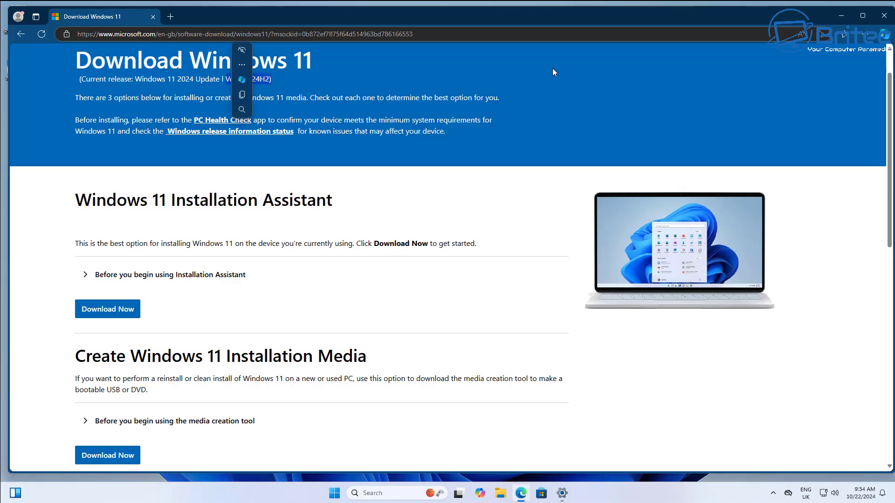
Close Edge and return to Settings' Windows Update page showing the 24H2 download progress.
click(884, 17)
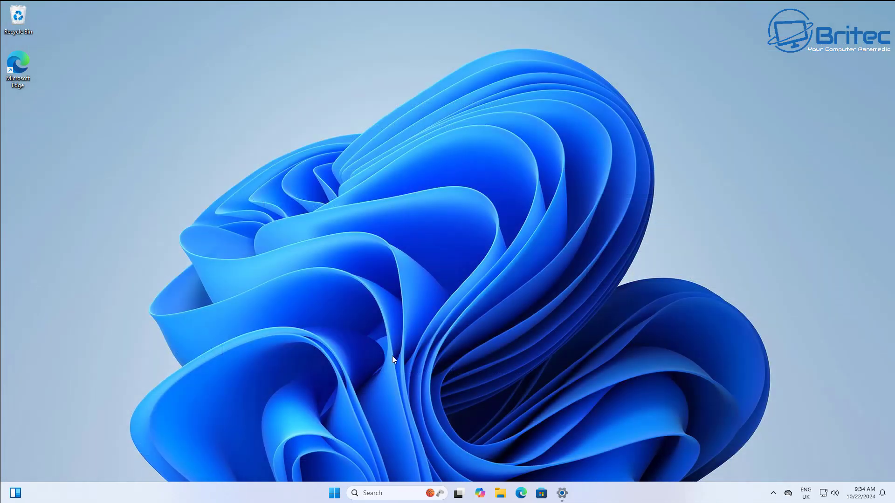
click(562, 494)
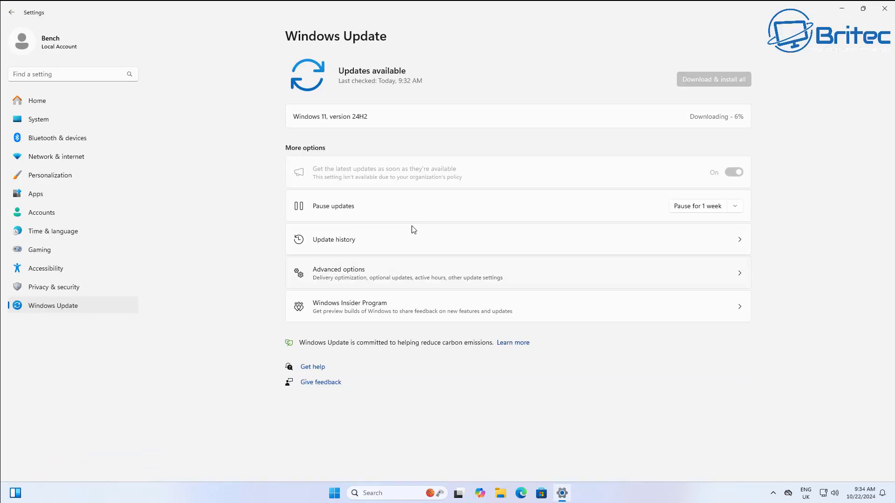